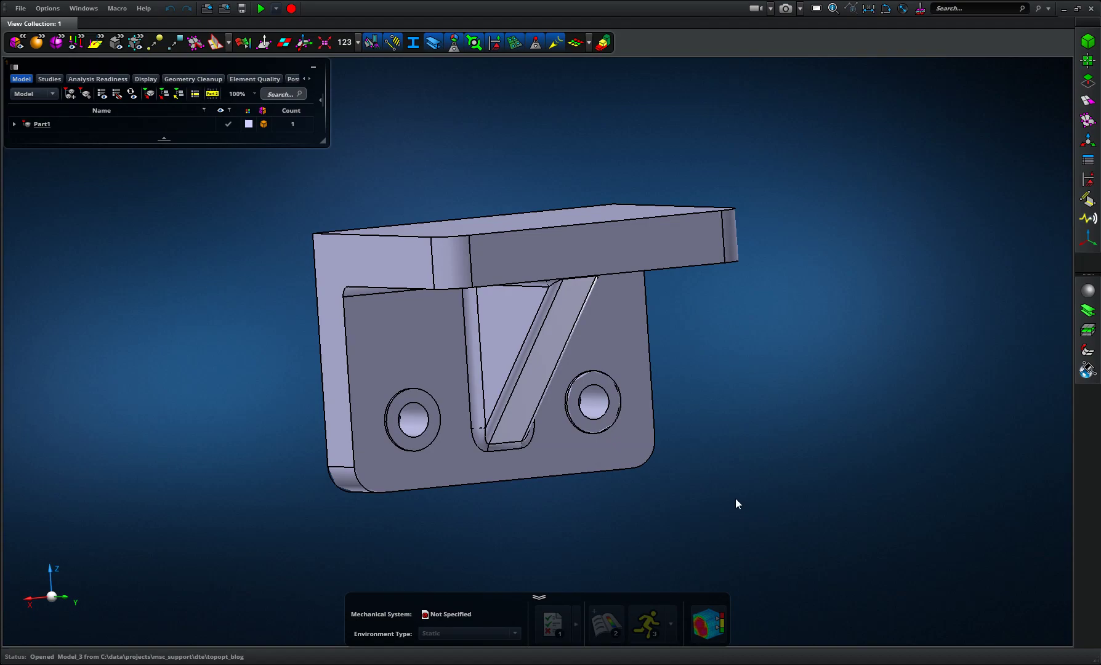
# Step: Create a solid mesh on the bracket with a mesh size of 4 mm
pyautogui.moveTo(764, 406); pyautogui.dragTo(778, 383, button='middle')
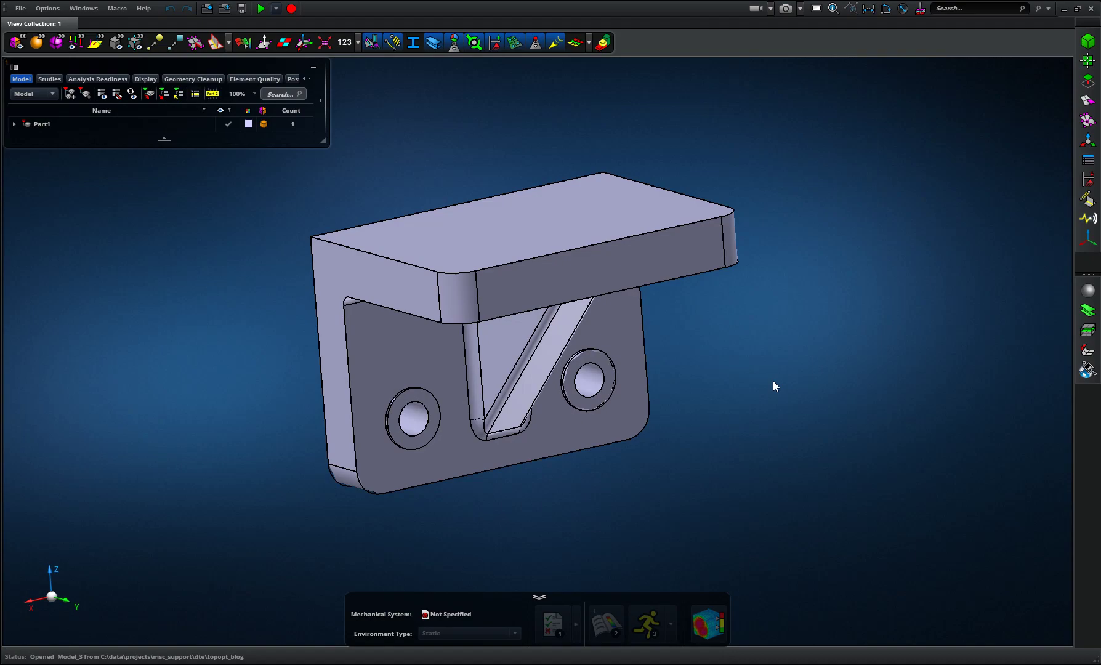
pyautogui.click(1087, 100)
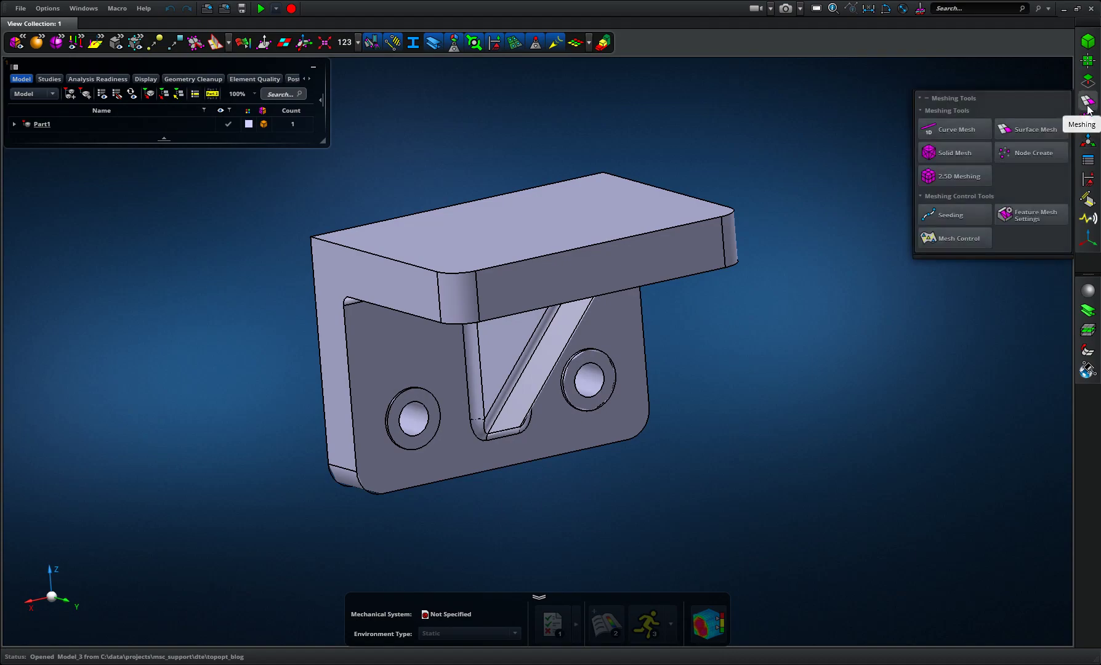
pyautogui.click(959, 121)
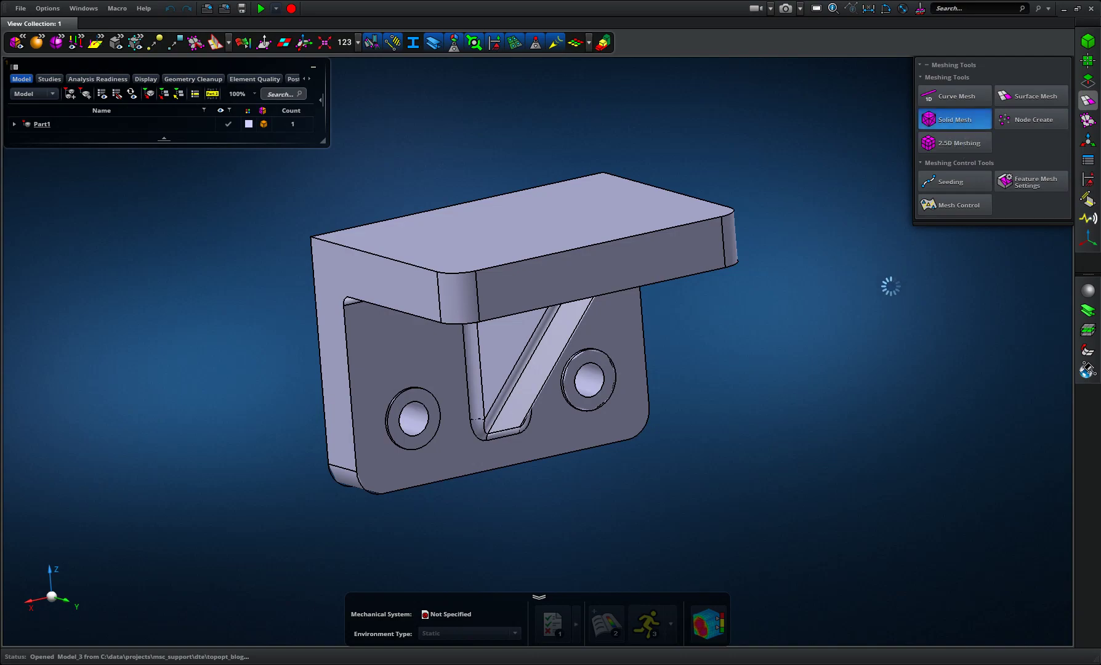
pyautogui.click(924, 307)
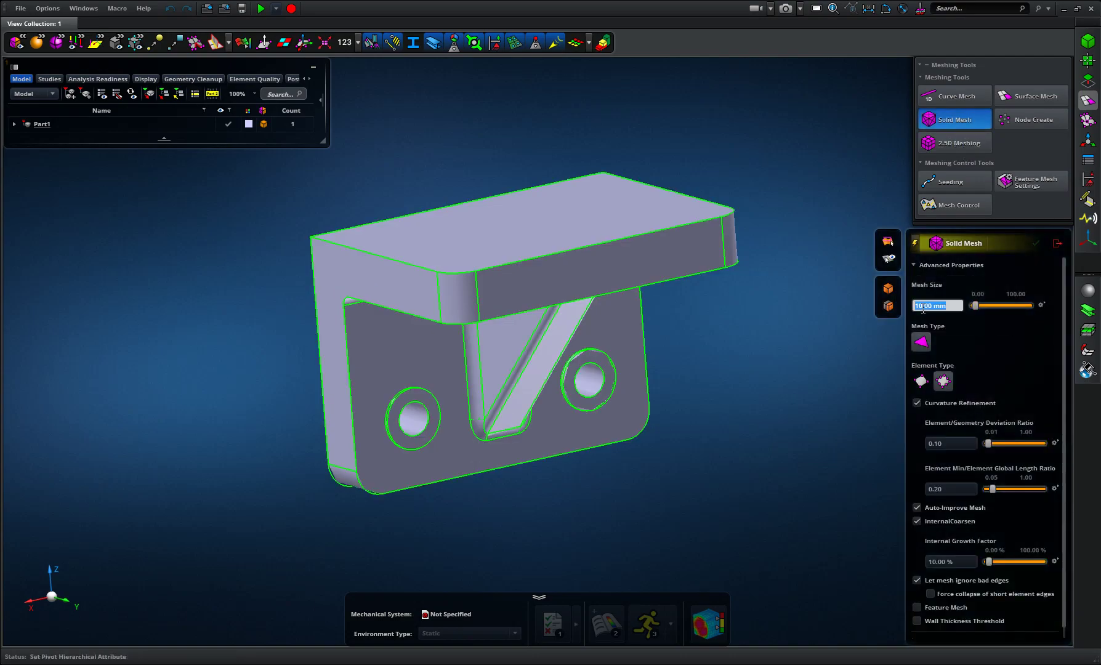
pyautogui.moveTo(919, 306); pyautogui.dragTo(914, 306)
pyautogui.write('4')
pyautogui.click(540, 263)
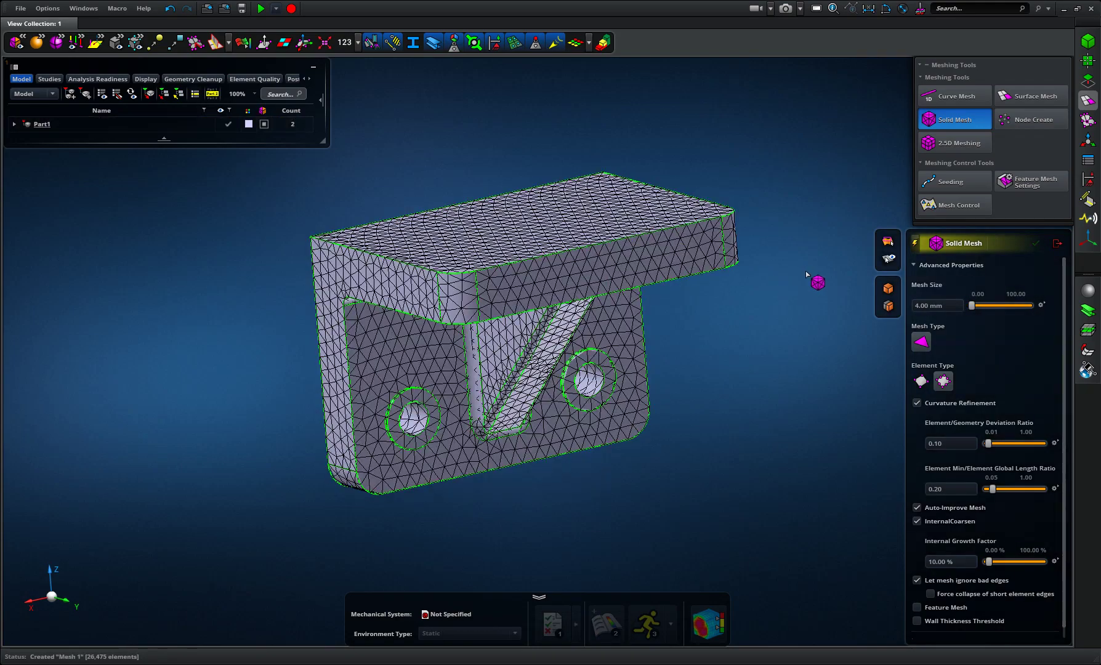
pyautogui.rightClick(804, 271)
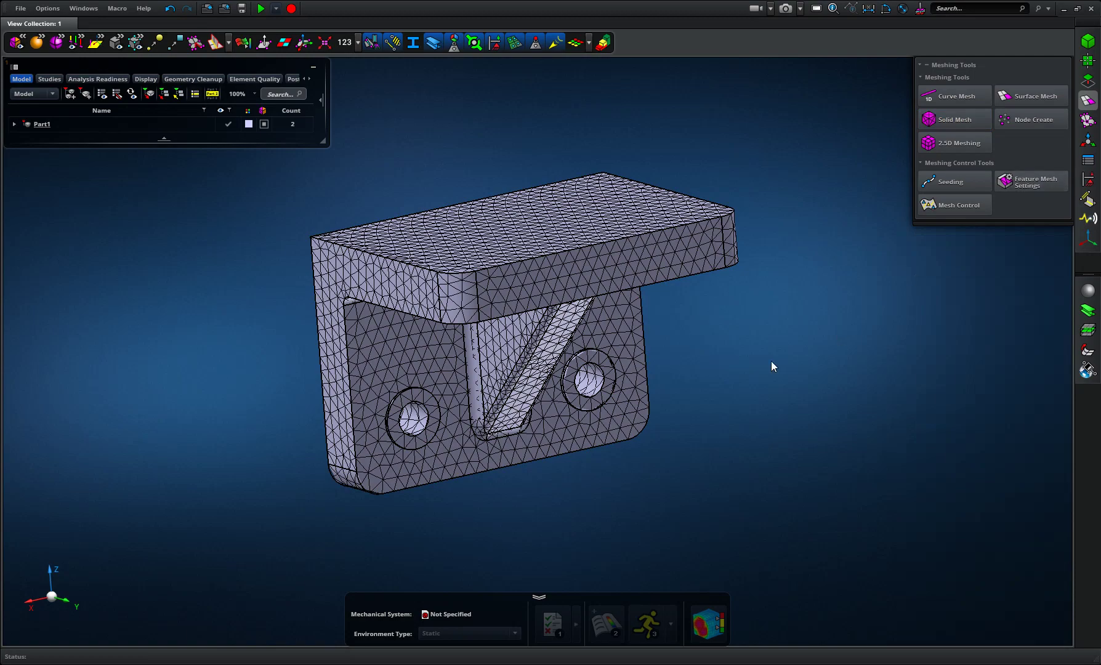
# Step: Apply a 1 MPa pressure load to the top face of the bracket's horizontal plate
pyautogui.moveTo(770, 362); pyautogui.dragTo(624, 213, button='middle')
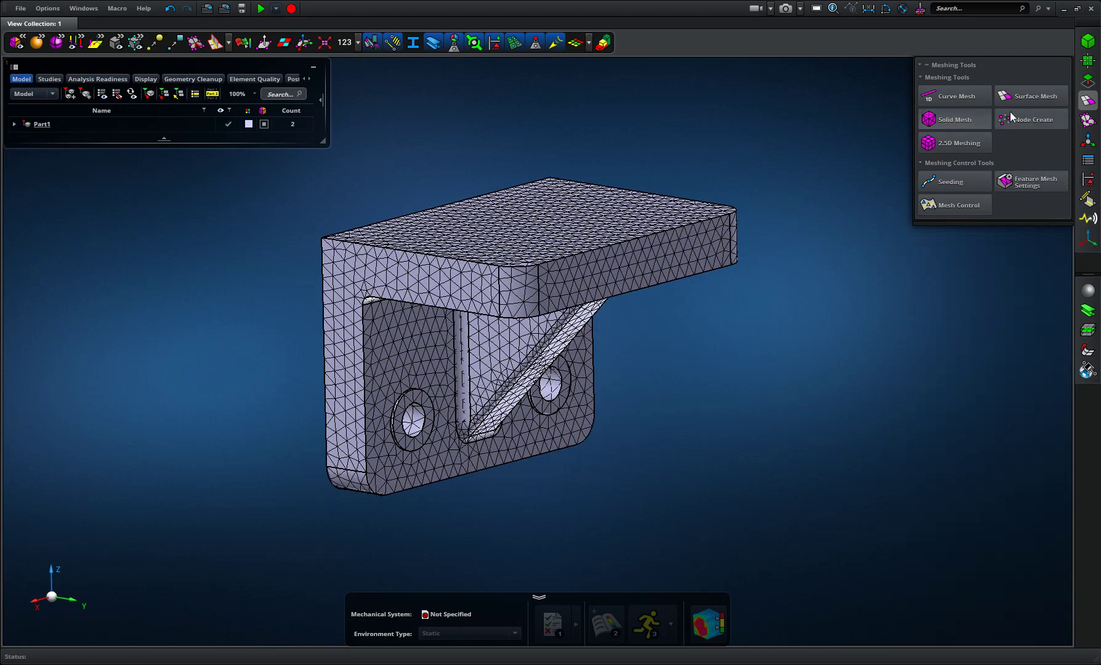
pyautogui.moveTo(1088, 143)
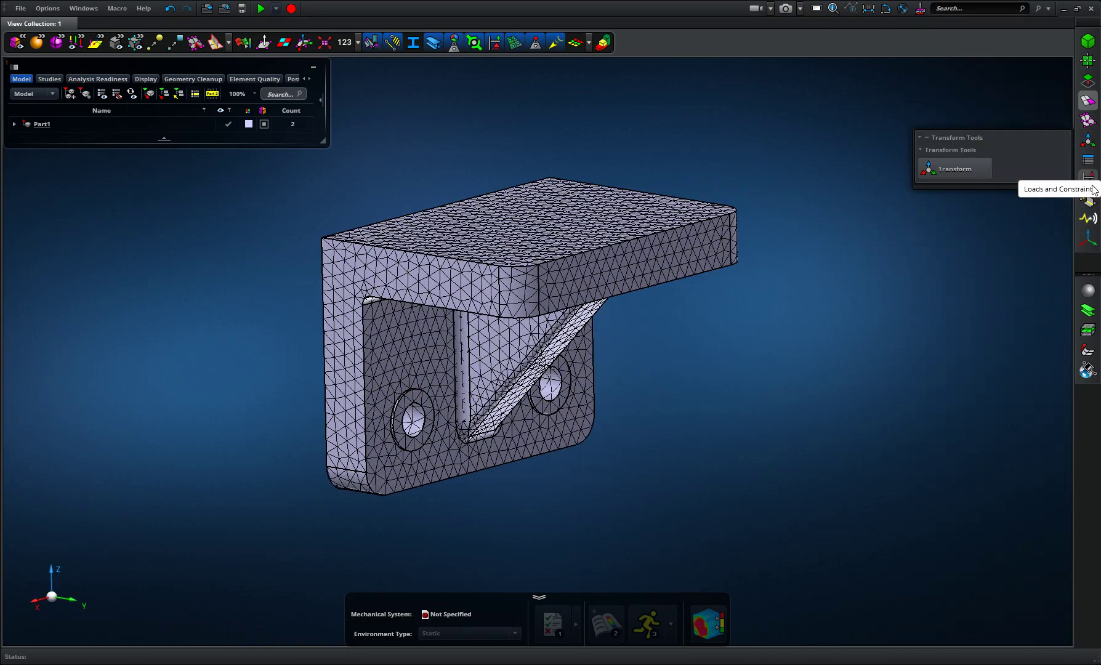
pyautogui.moveTo(1088, 178)
pyautogui.click(960, 159)
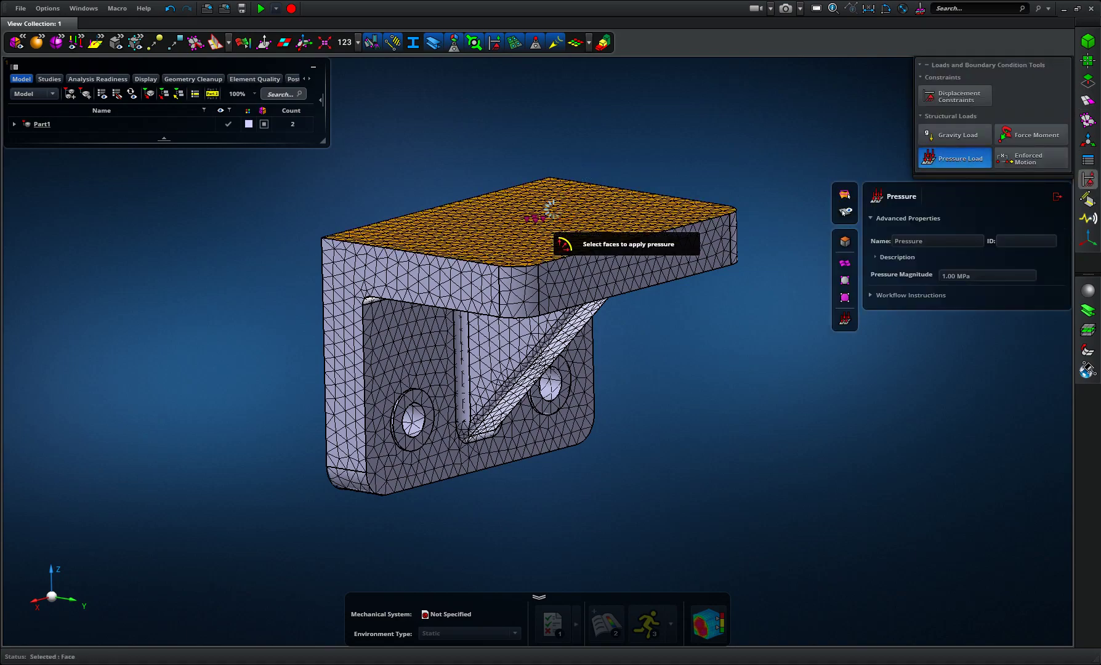
pyautogui.click(554, 213)
pyautogui.rightClick(904, 275)
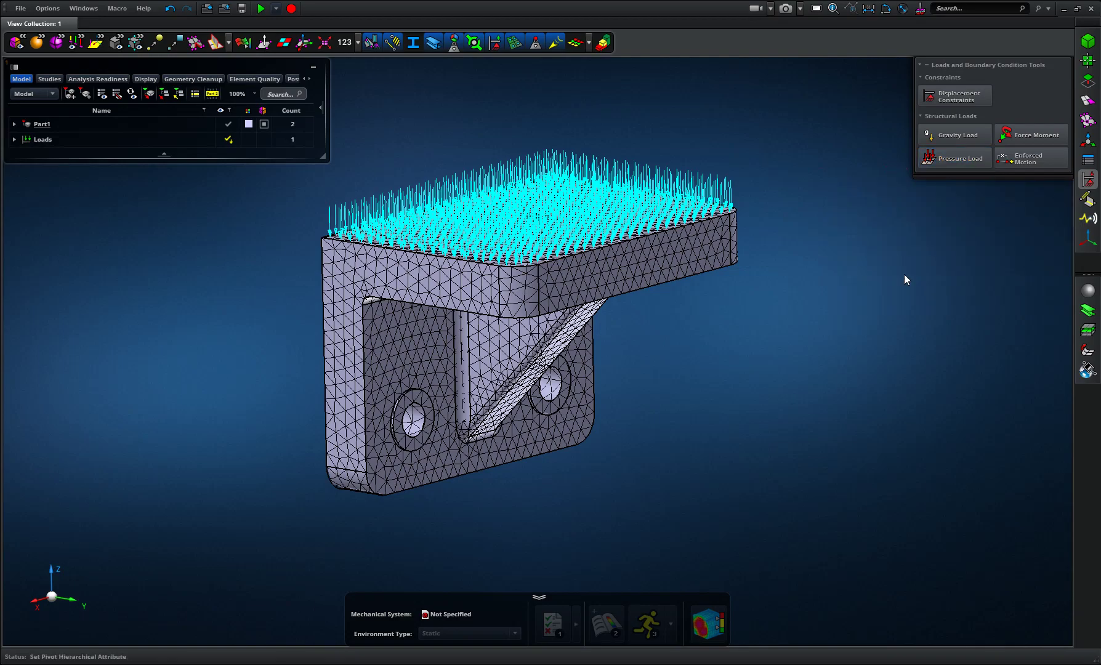
# Step: Add clamped displacement constraints to the ring faces around both bolt holes and to the rear lower edge of the vertical plate
pyautogui.moveTo(904, 275); pyautogui.dragTo(805, 254, button='right')
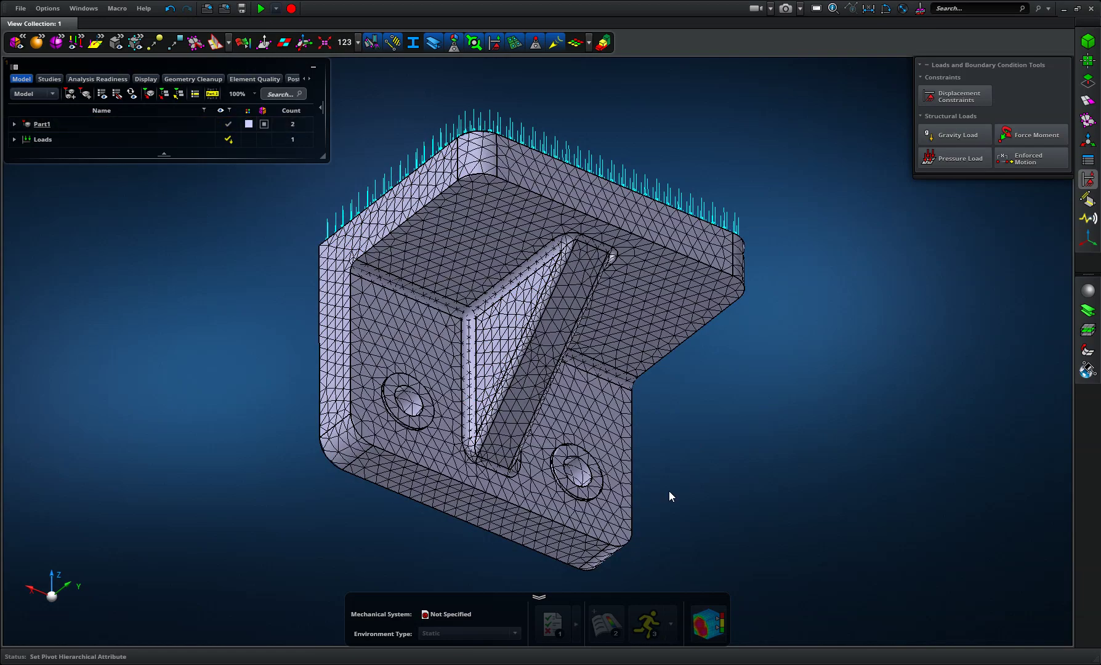
pyautogui.click(958, 97)
pyautogui.click(601, 500)
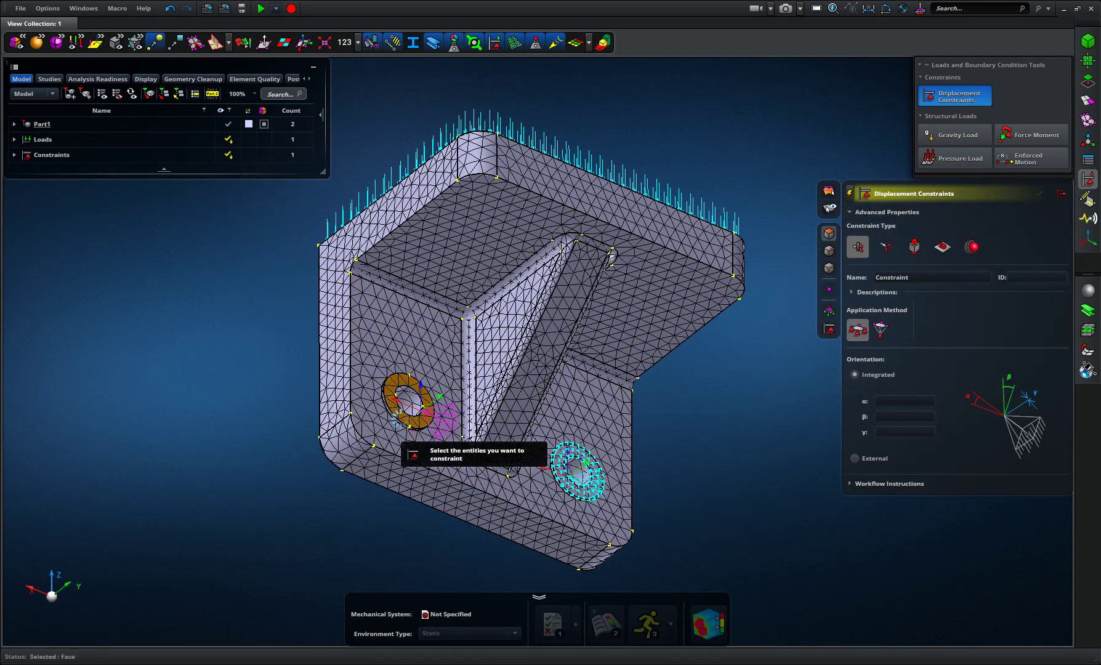
pyautogui.click(407, 401)
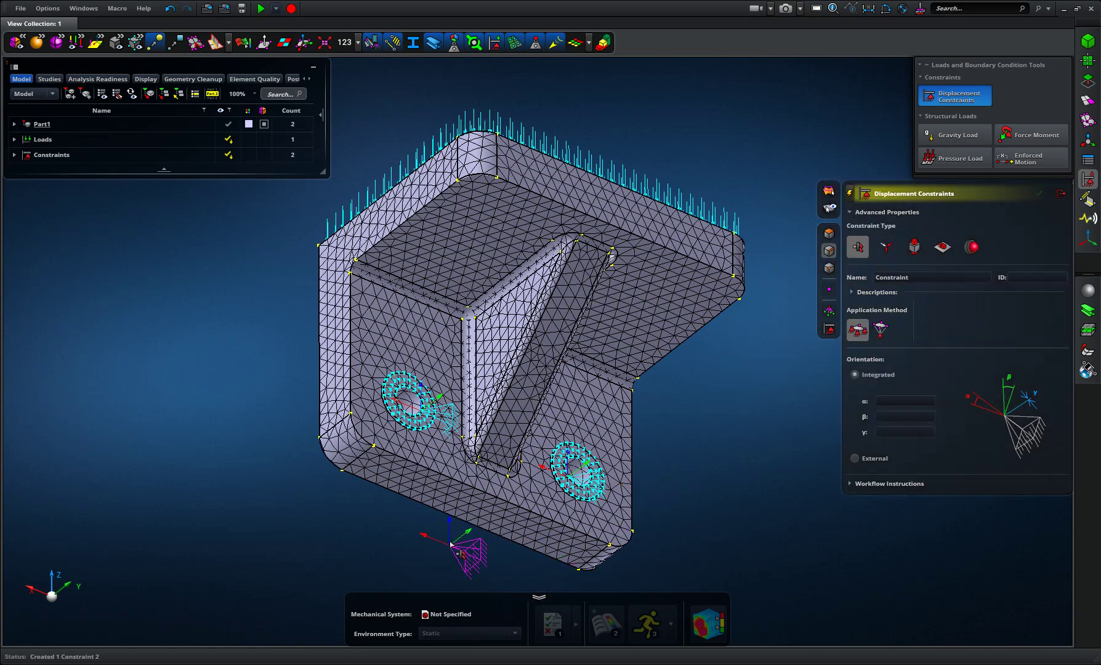
pyautogui.click(466, 521)
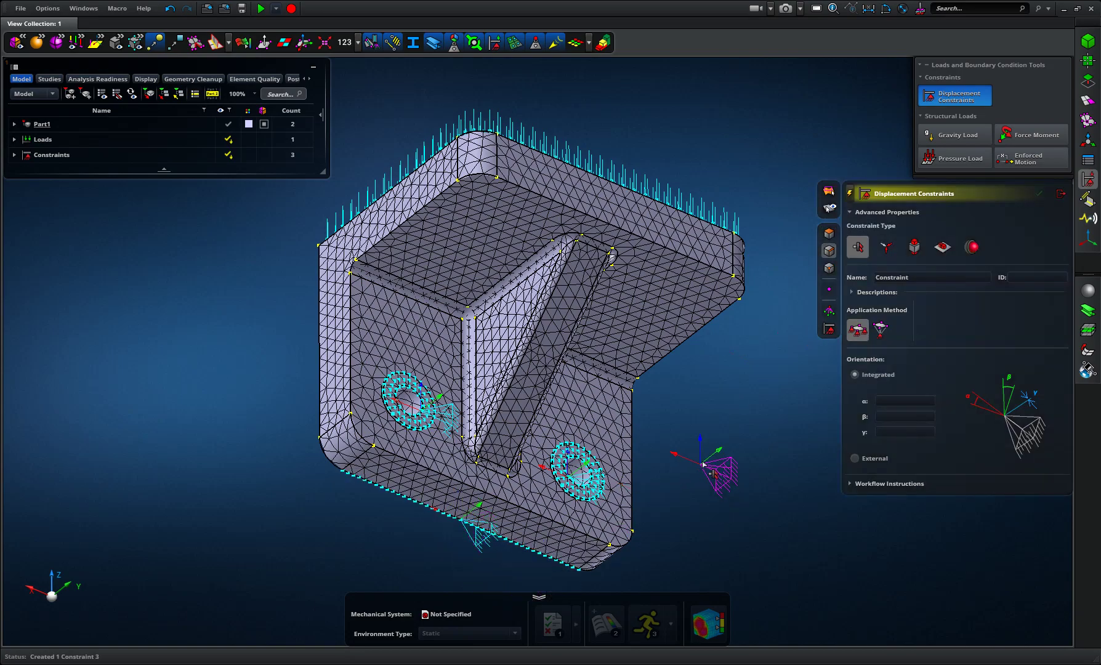
pyautogui.moveTo(704, 464); pyautogui.dragTo(716, 473, button='middle')
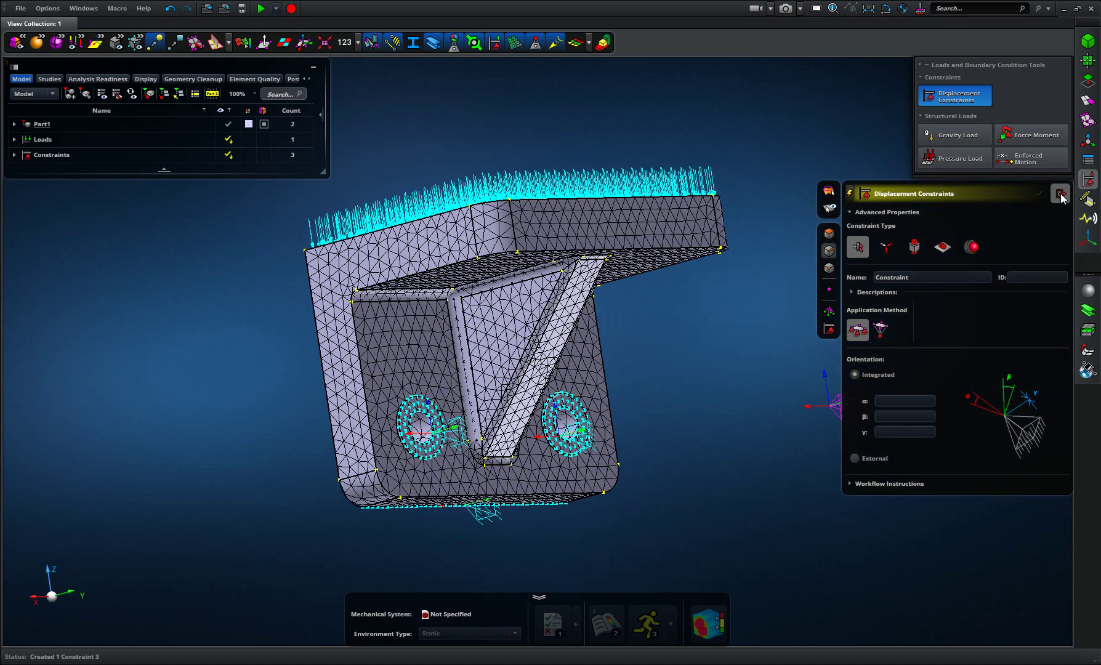
pyautogui.click(1059, 194)
# Step: Play the materials_DB.py macro from the Macros folder in topopt_blog to load the materials
pyautogui.moveTo(852, 260); pyautogui.dragTo(855, 278, button='middle')
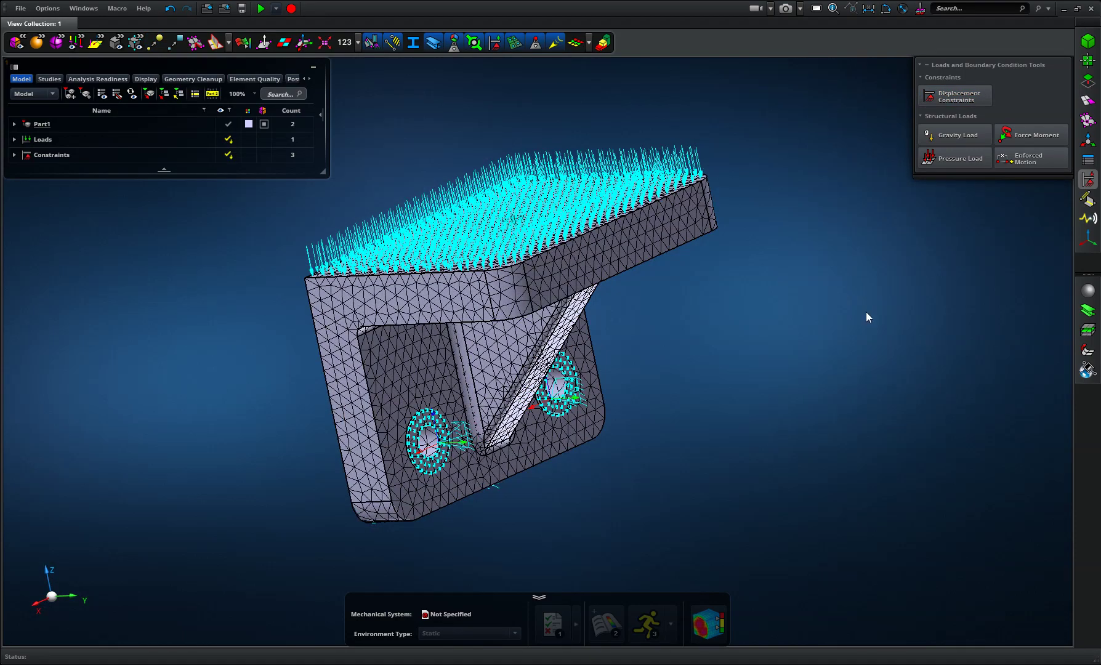
pyautogui.click(121, 9)
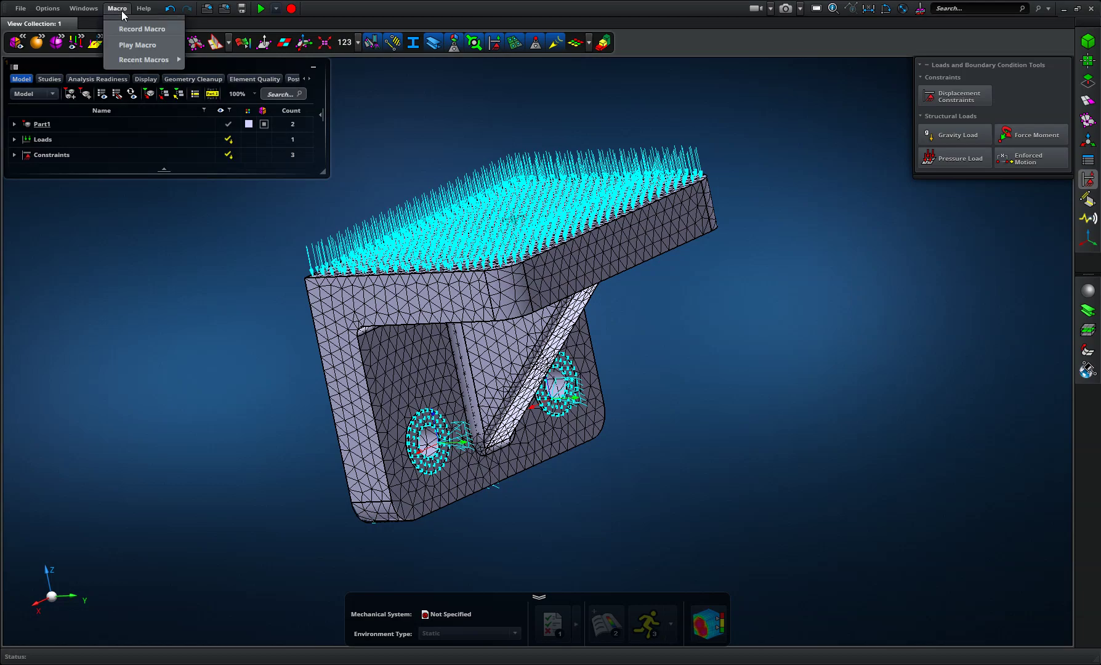
pyautogui.click(125, 44)
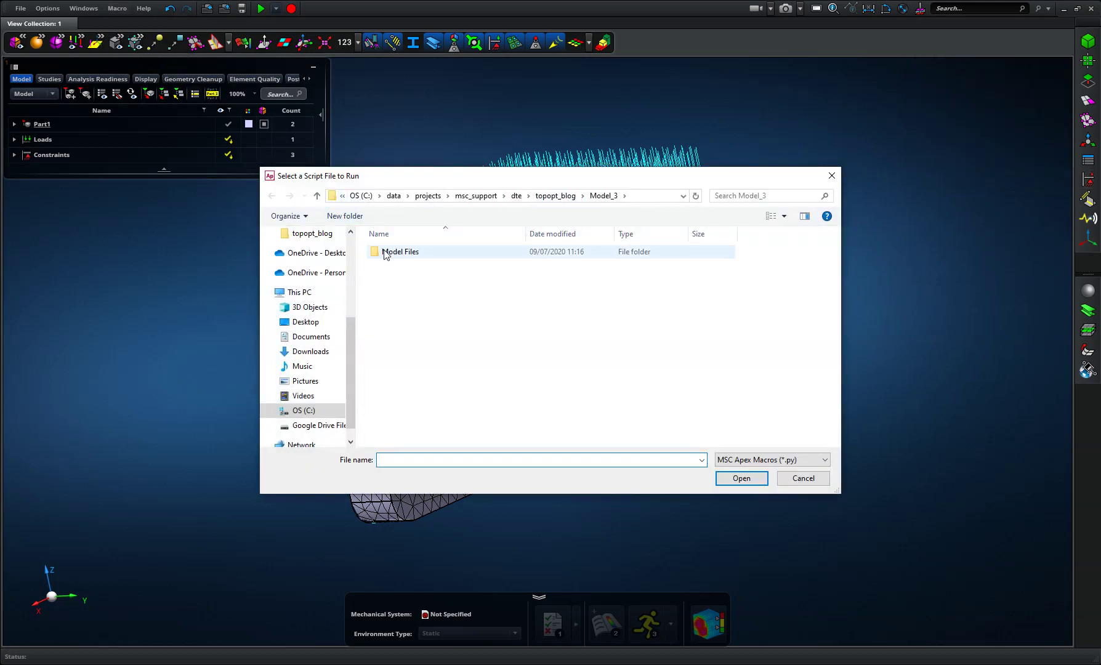
pyautogui.doubleClick(387, 254)
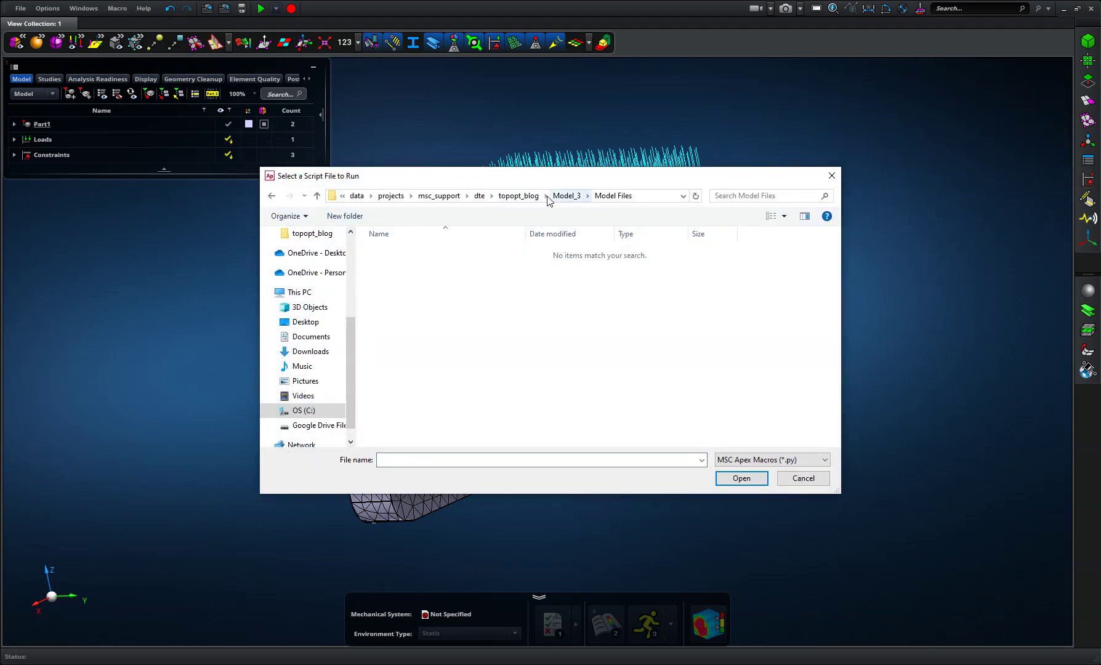
pyautogui.click(523, 196)
pyautogui.doubleClick(387, 251)
pyautogui.click(406, 252)
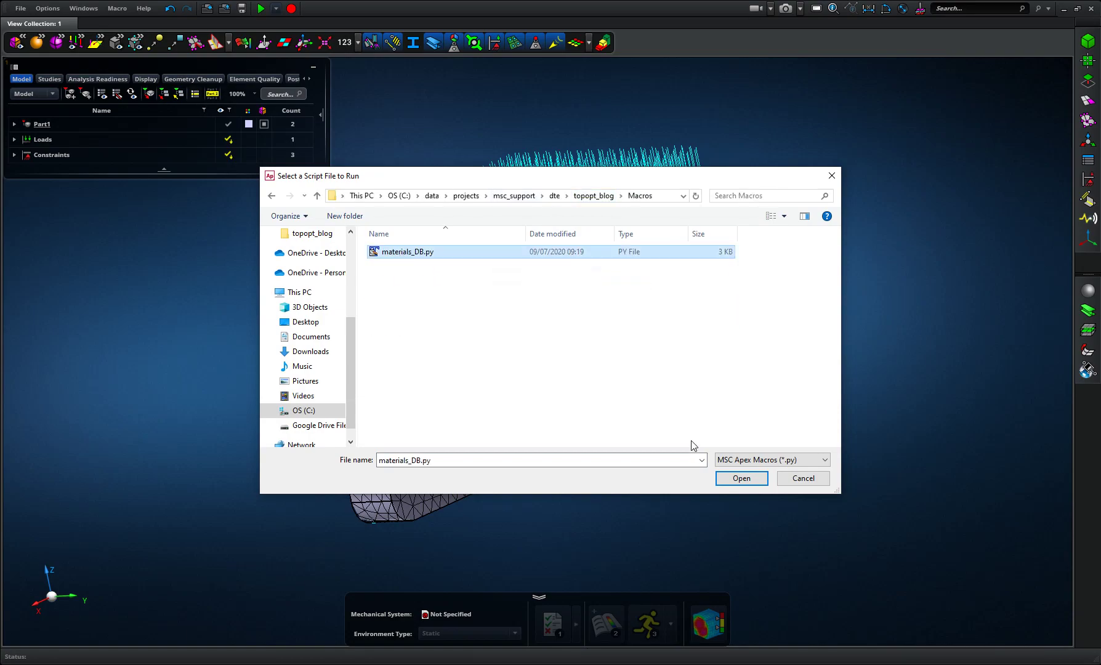
pyautogui.click(741, 478)
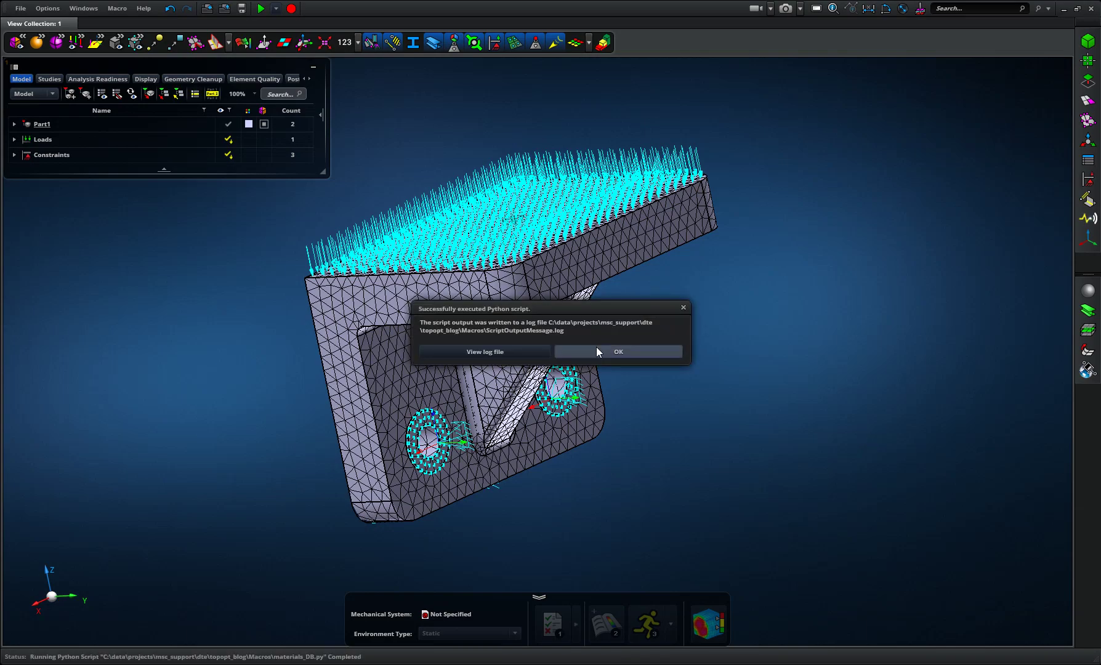
pyautogui.click(596, 348)
# Step: Assign the steel material to the bracket
pyautogui.click(1087, 289)
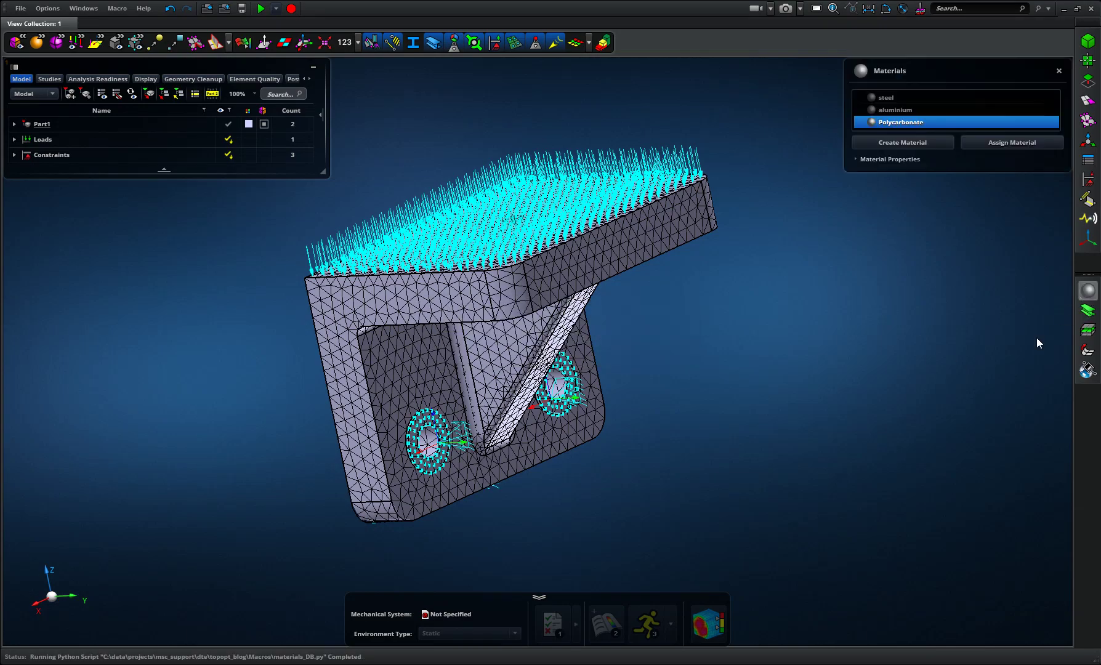
pyautogui.click(913, 98)
pyautogui.click(998, 139)
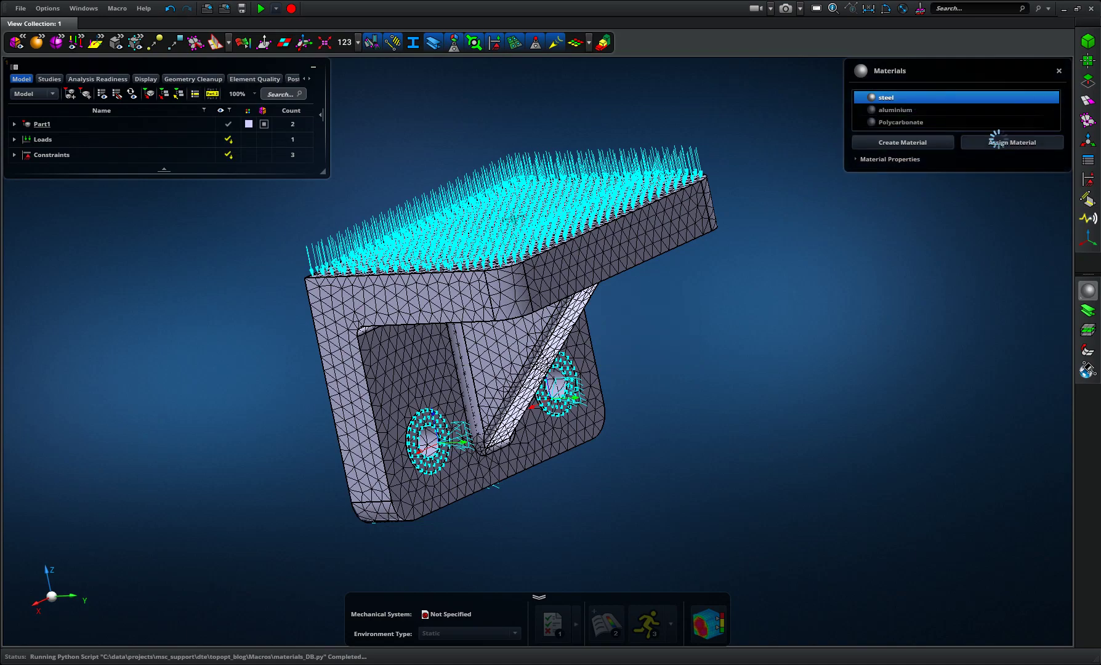
pyautogui.click(675, 229)
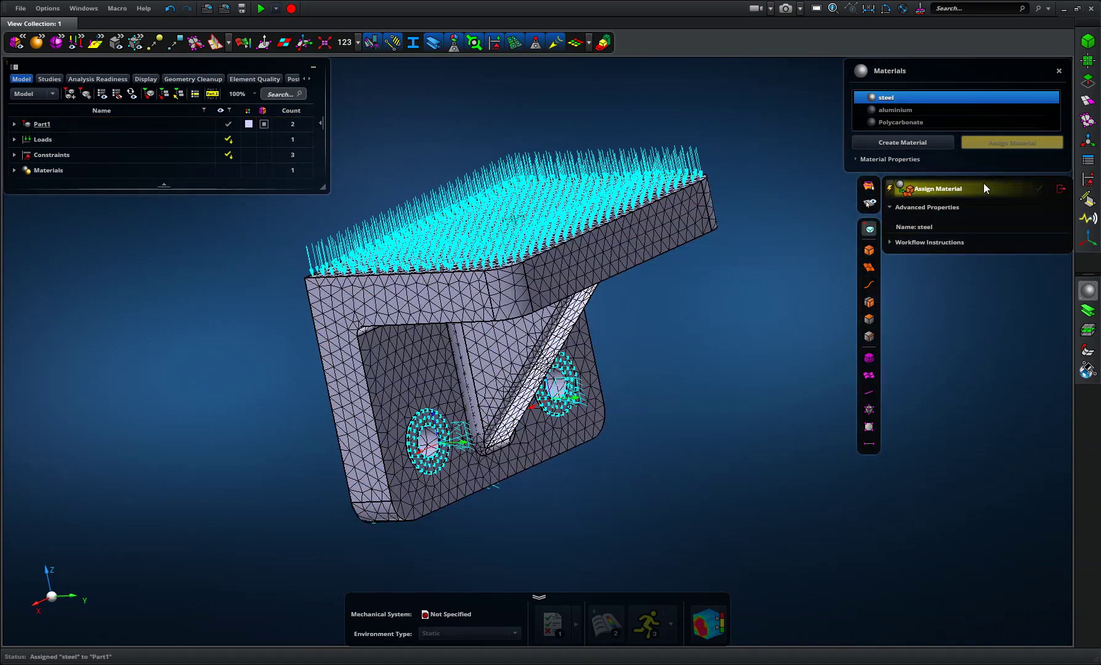
pyautogui.click(1055, 190)
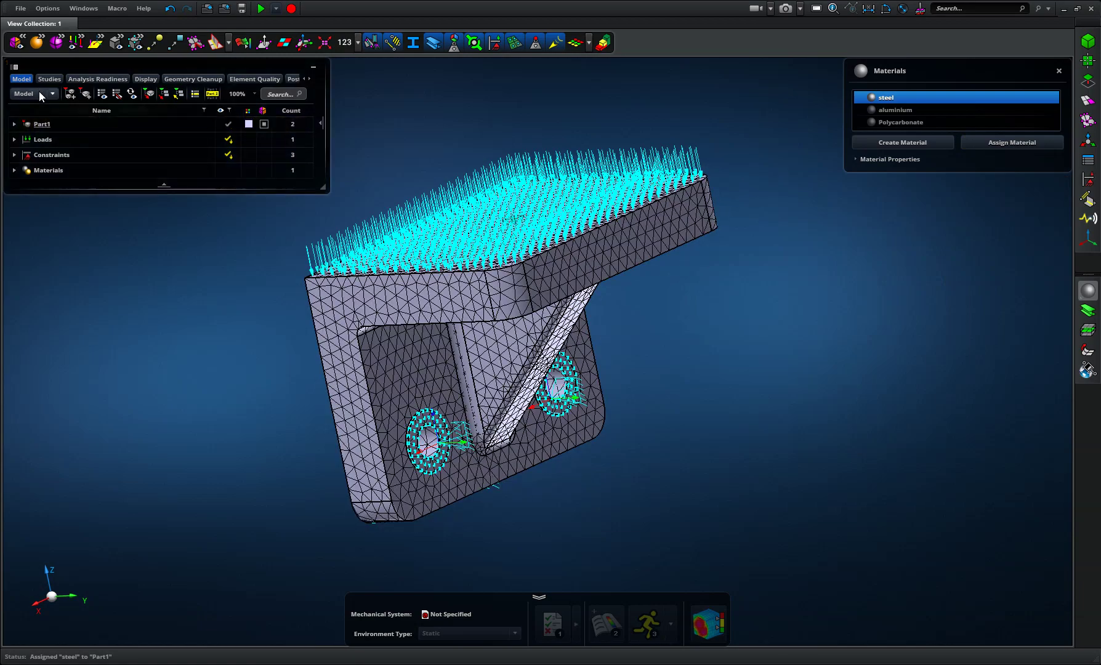
# Step: Set Part1 as the model representation of Static Scenario 1
pyautogui.click(49, 79)
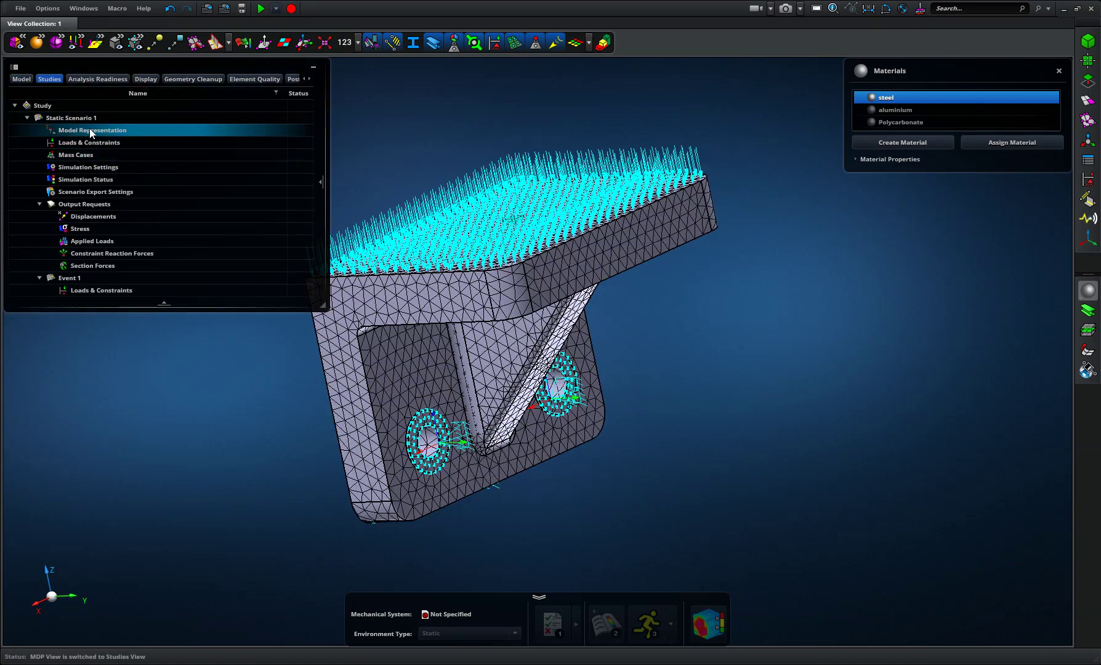
pyautogui.doubleClick(93, 130)
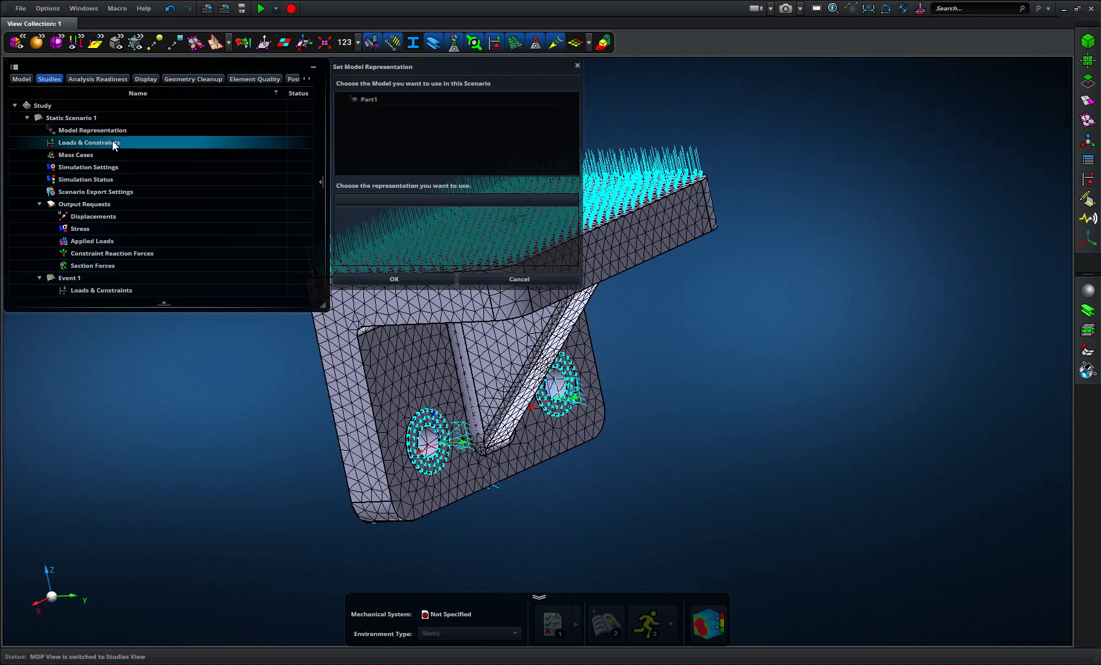
pyautogui.click(361, 100)
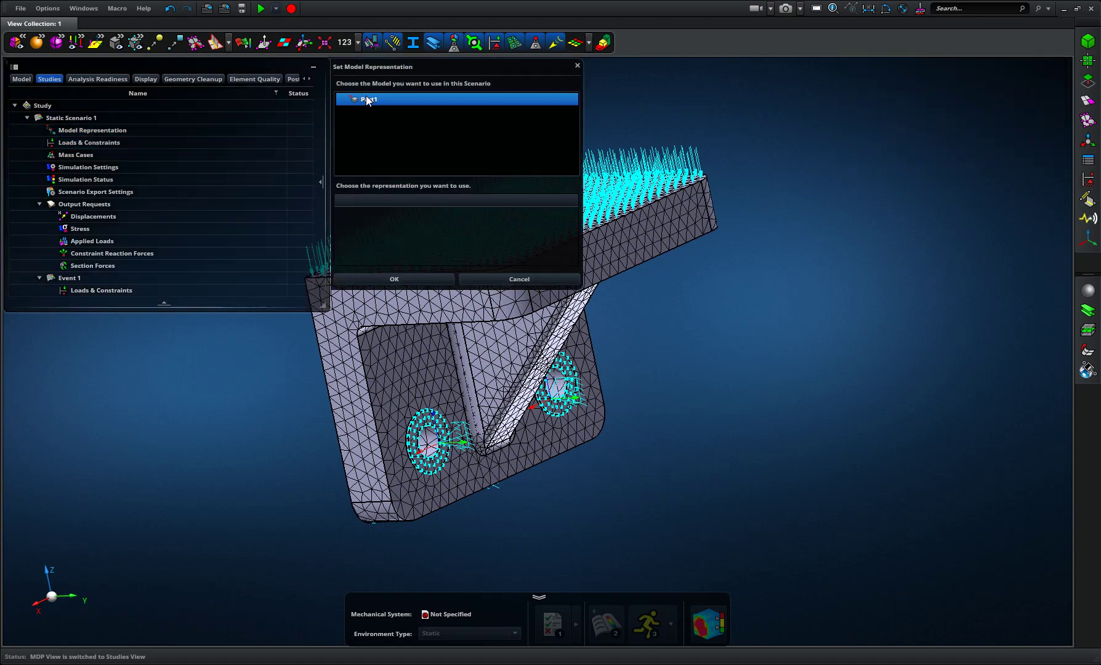
pyautogui.click(405, 279)
# Step: Include the pressure load and all three clamped constraints in Event 1, and run the Static Scenario 1 simulation
pyautogui.doubleClick(87, 154)
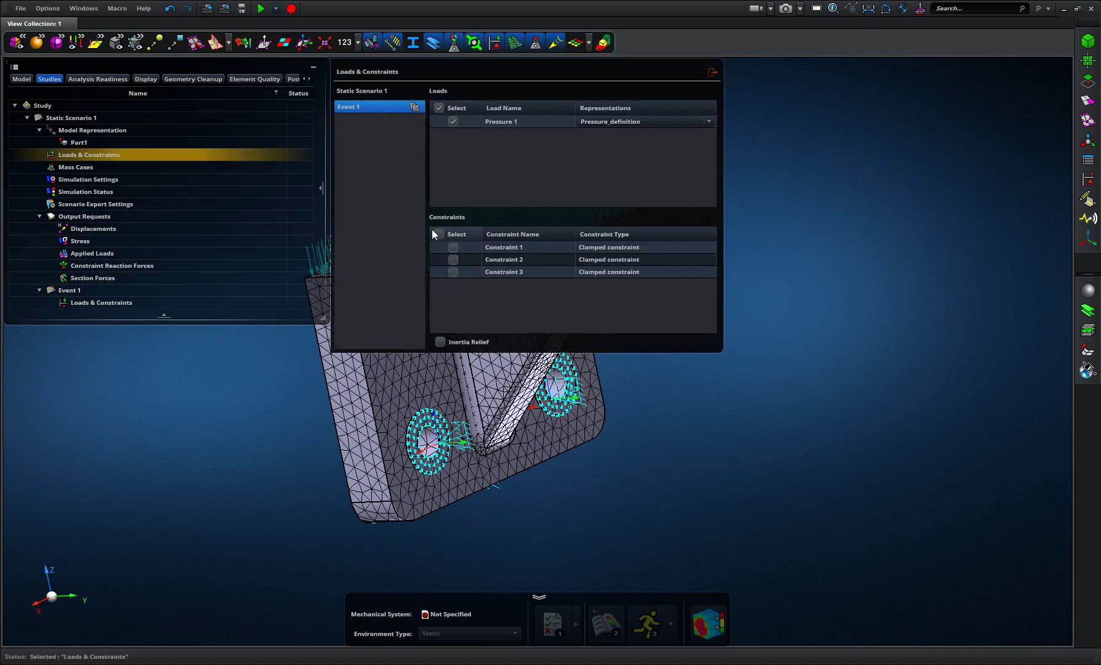
pyautogui.click(712, 75)
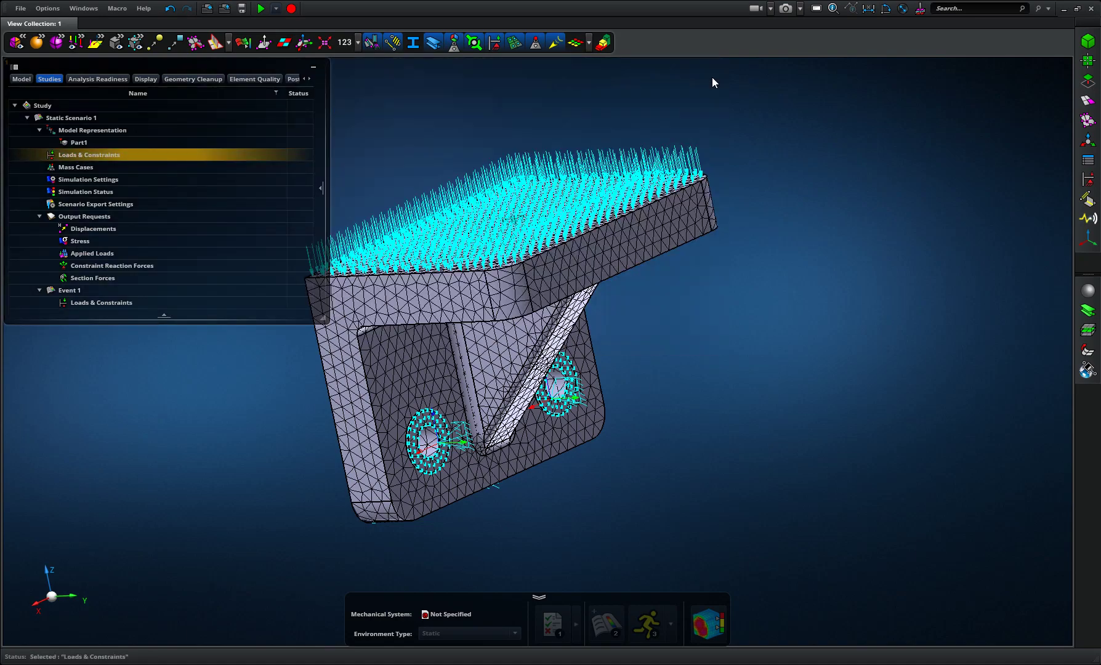
pyautogui.rightClick(75, 117)
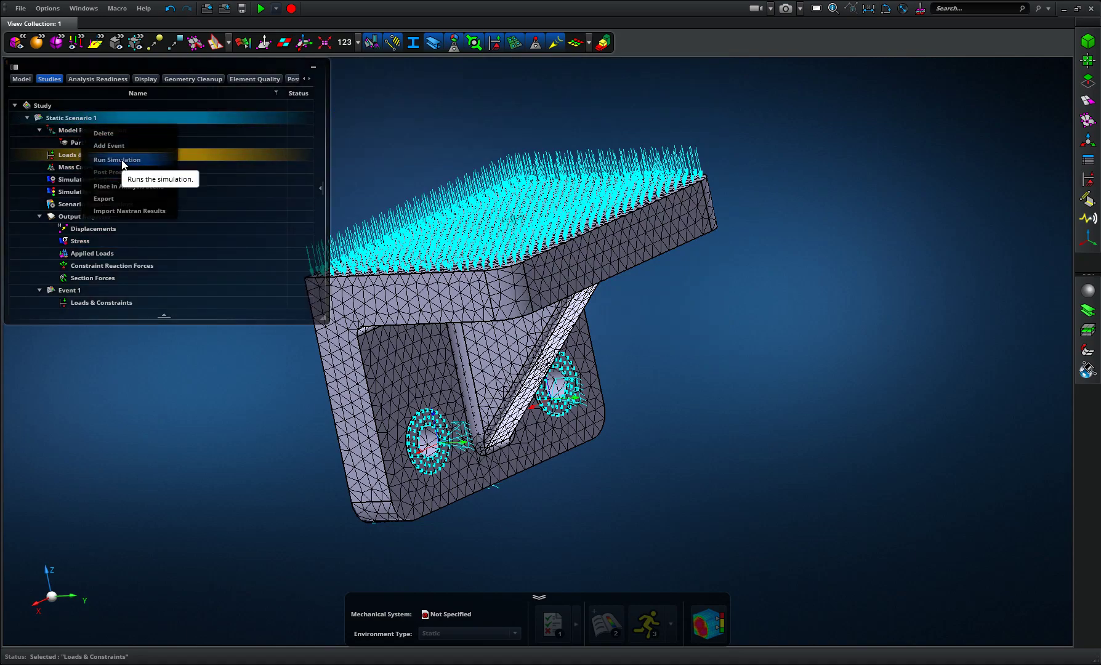
pyautogui.click(117, 160)
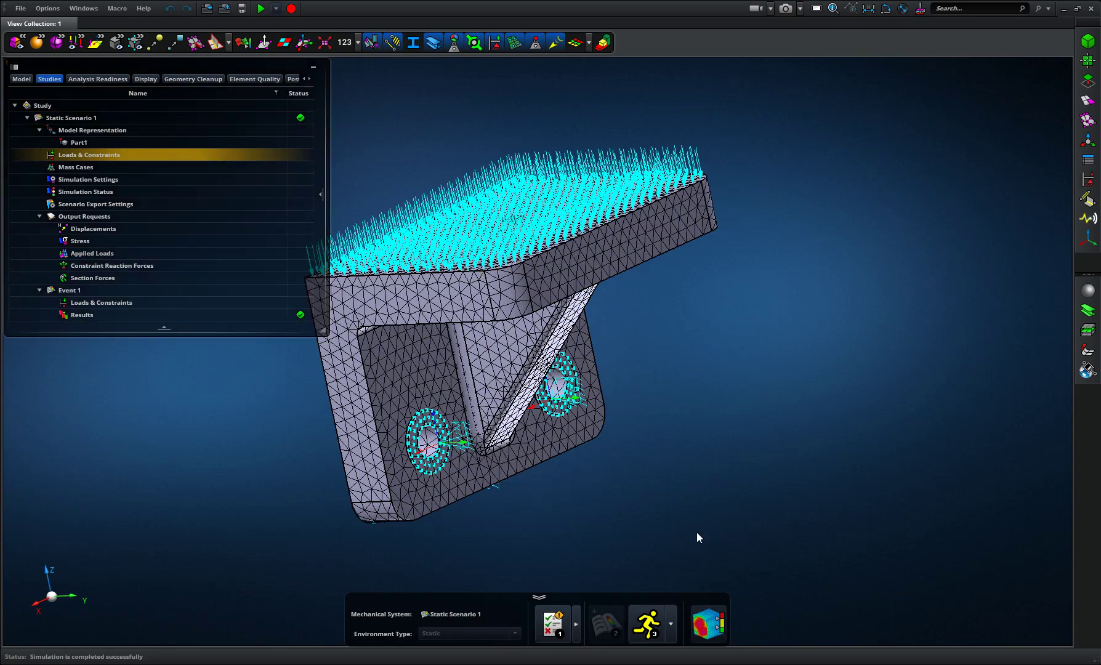
# Step: Open the simulation results in post-processing and display a Von Mises stress fringe plot on the bracket
pyautogui.click(707, 623)
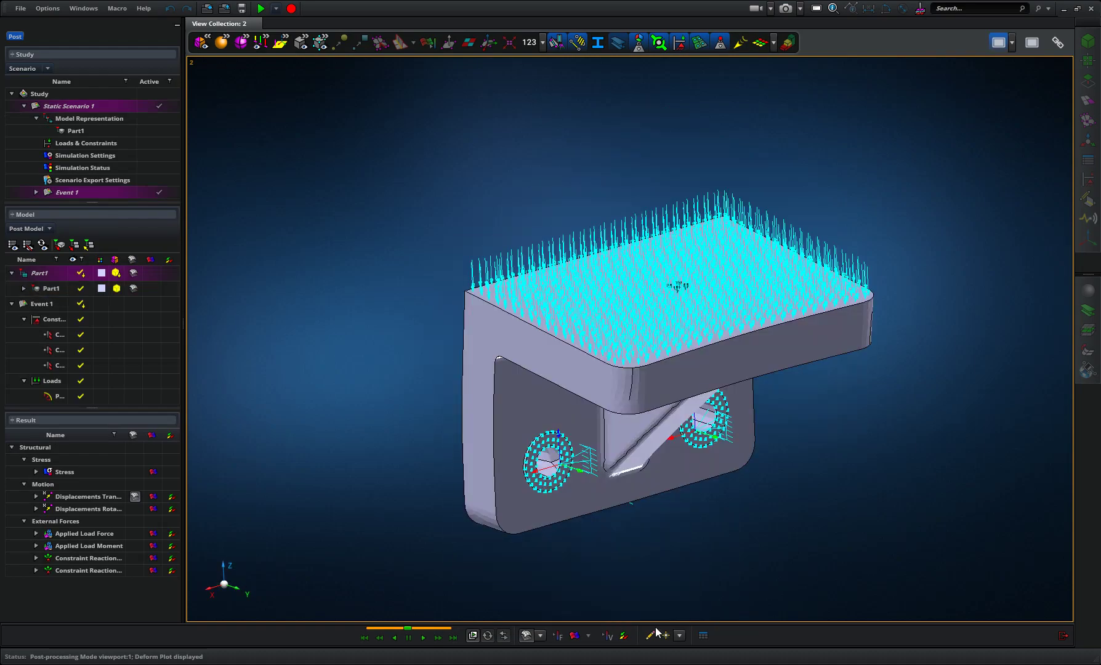
pyautogui.click(573, 636)
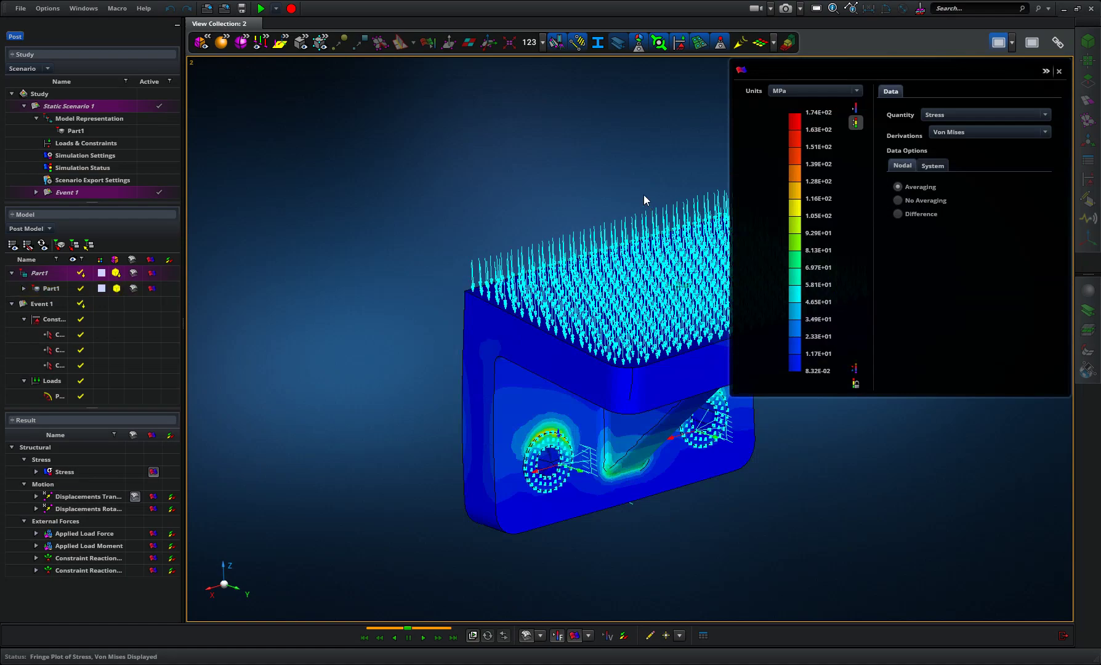
pyautogui.moveTo(643, 194); pyautogui.dragTo(451, 121, button='middle')
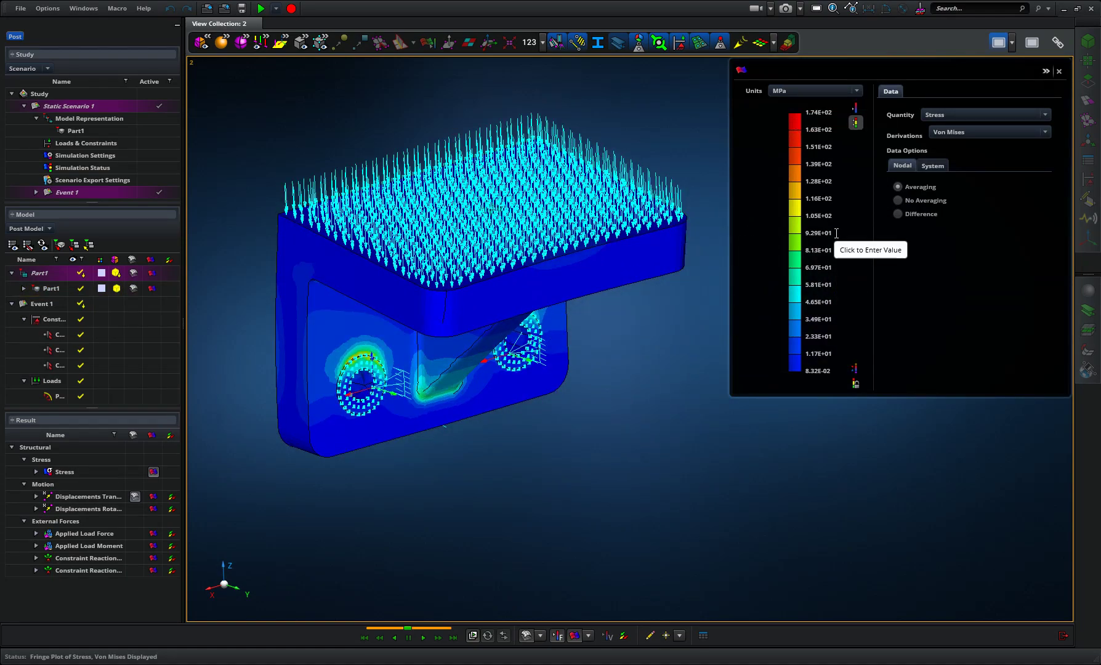
# Step: Switch the fringe plot quantity to Displacements Translational and view the resultant displacement on the bracket
pyautogui.click(951, 117)
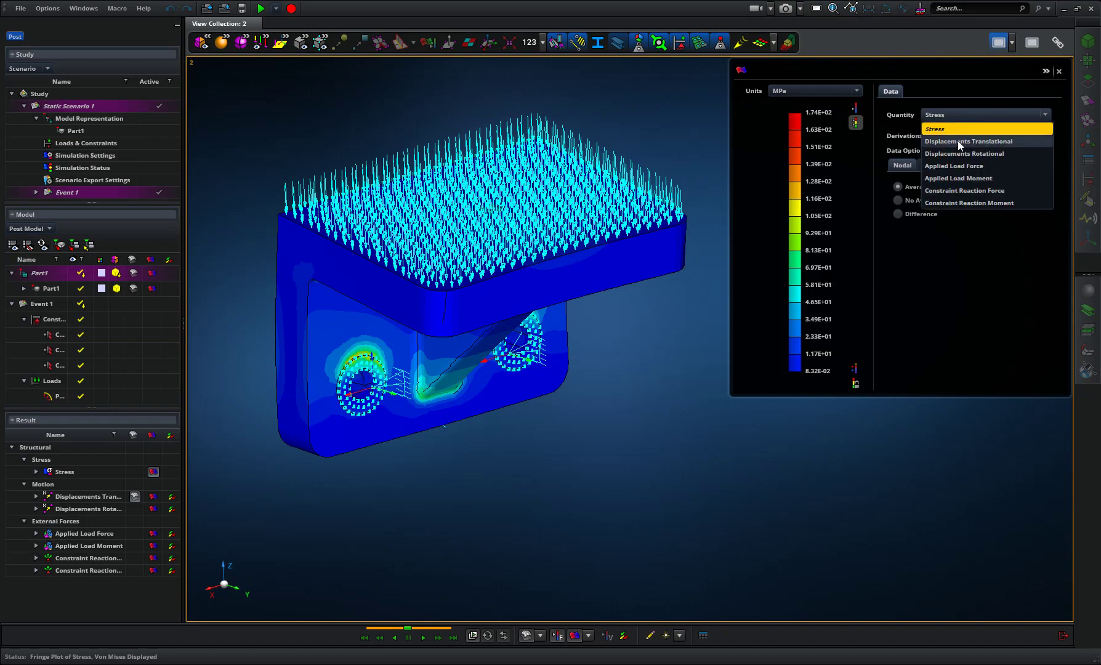
pyautogui.click(957, 140)
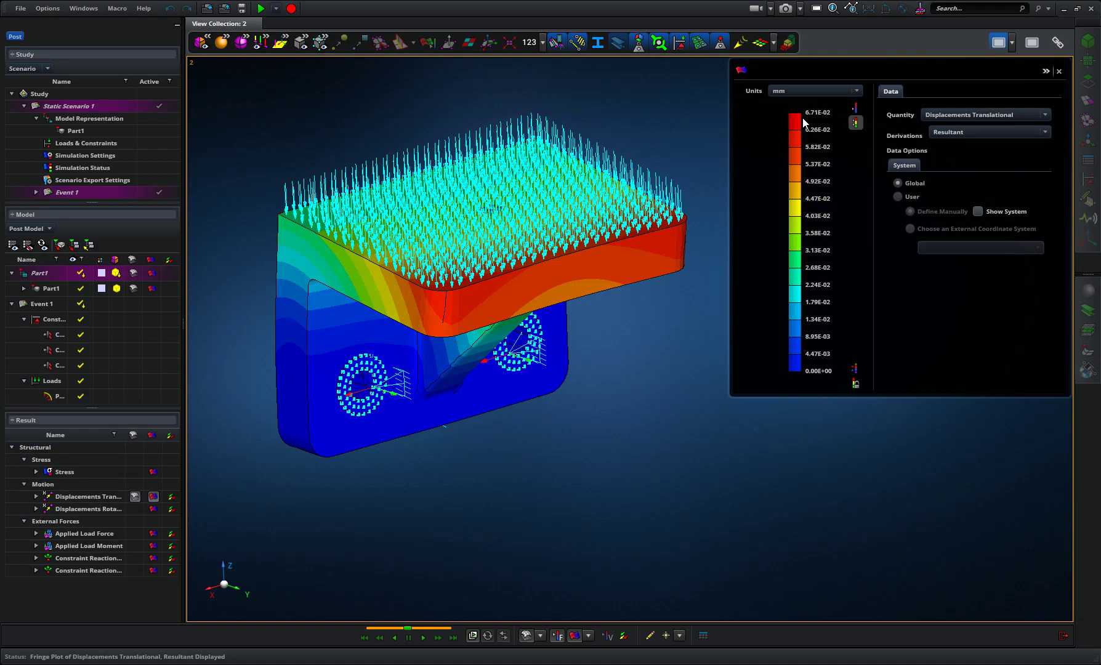
pyautogui.moveTo(561, 430)
pyautogui.mouseDown(button='middle')
pyautogui.moveTo(561, 407)
pyautogui.moveTo(567, 427)
pyautogui.mouseUp(button='middle')
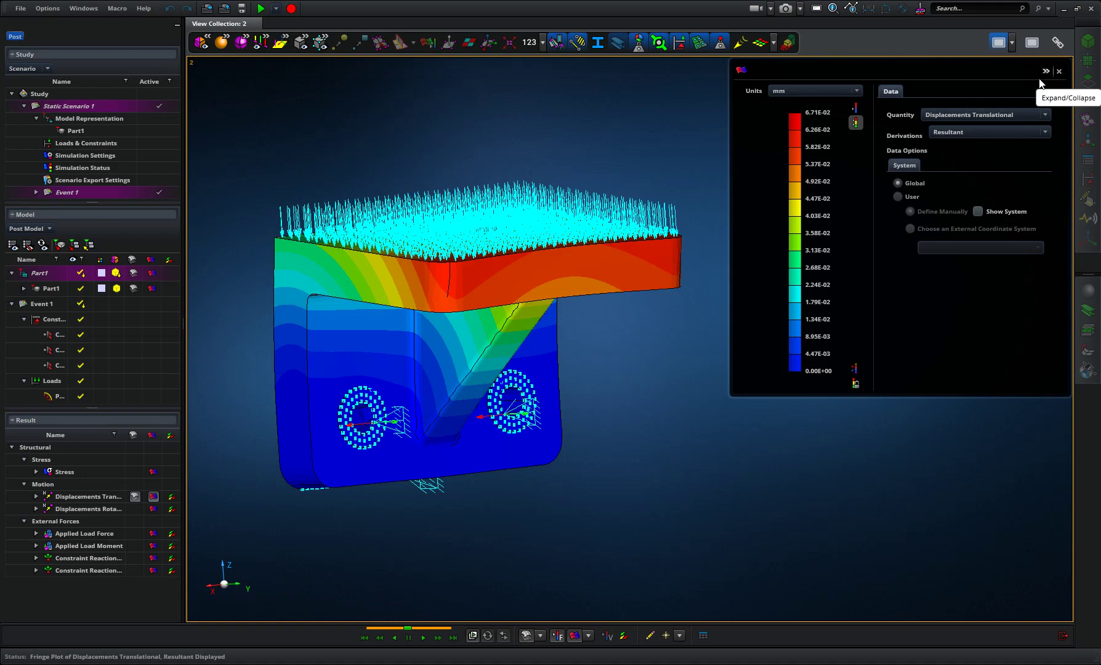
# Step: Close the static analysis model and save its changes
pyautogui.click(1091, 8)
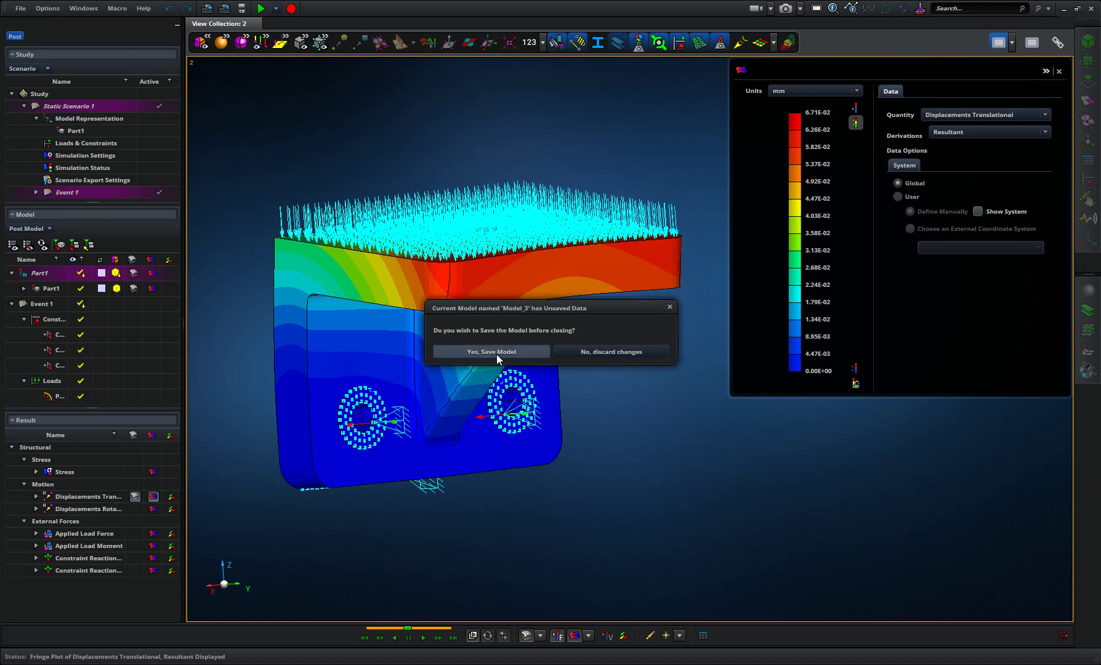
pyautogui.click(496, 355)
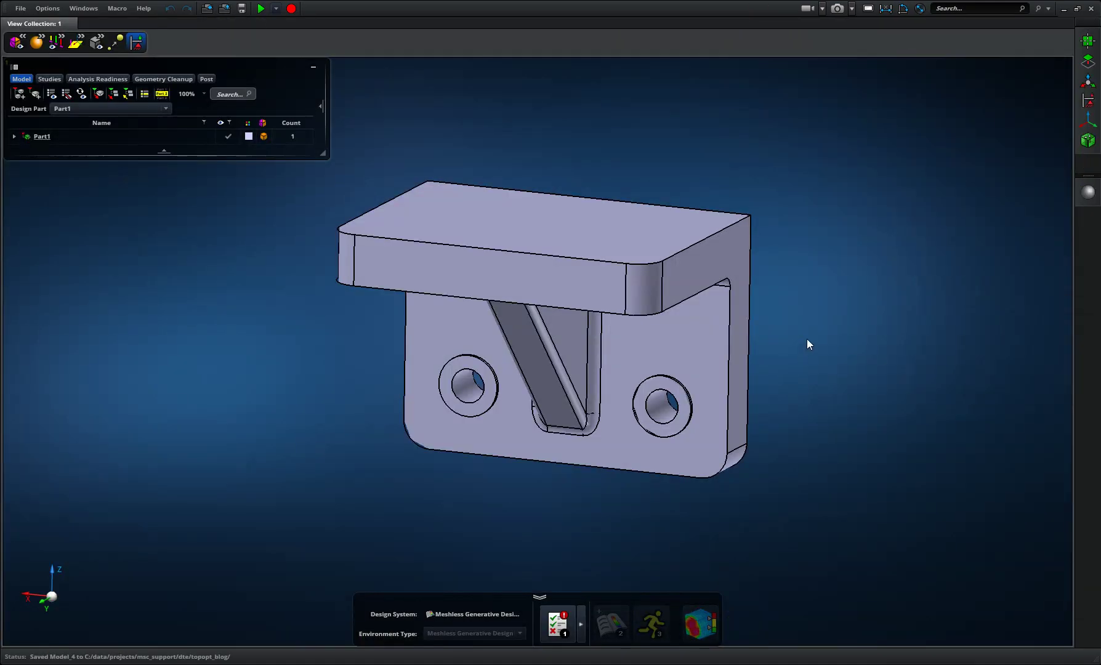
# Step: Run the materials_DB.py macro to load the material database into the generative design model
pyautogui.moveTo(675, 216)
pyautogui.mouseDown(button='middle')
pyautogui.moveTo(683, 198)
pyautogui.moveTo(673, 218)
pyautogui.mouseUp(button='middle')
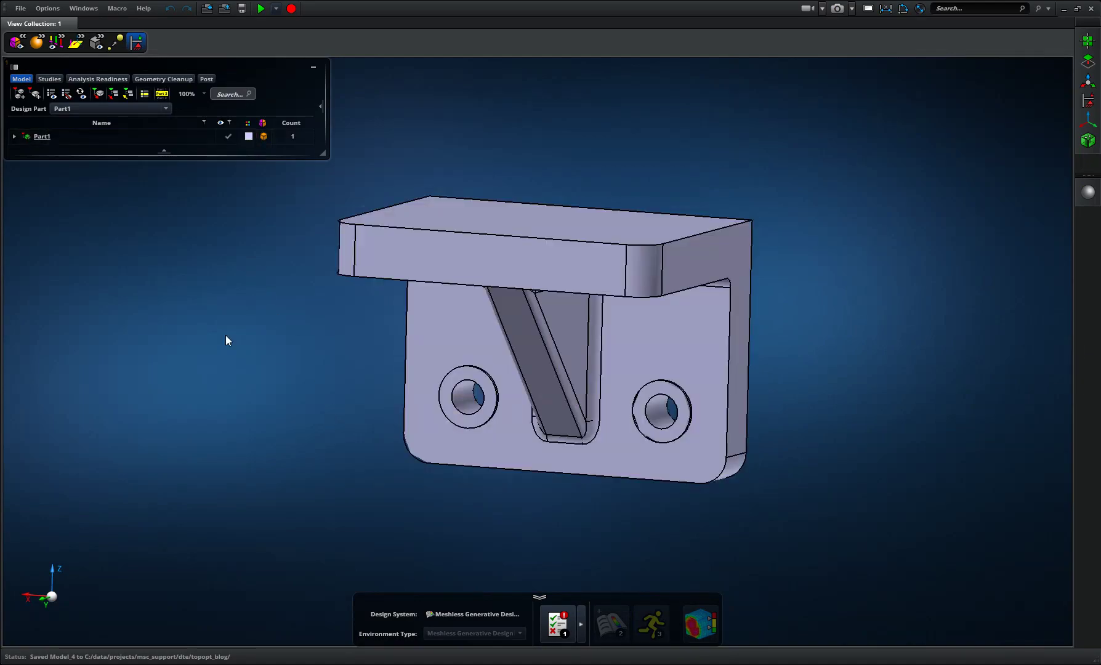
pyautogui.click(117, 8)
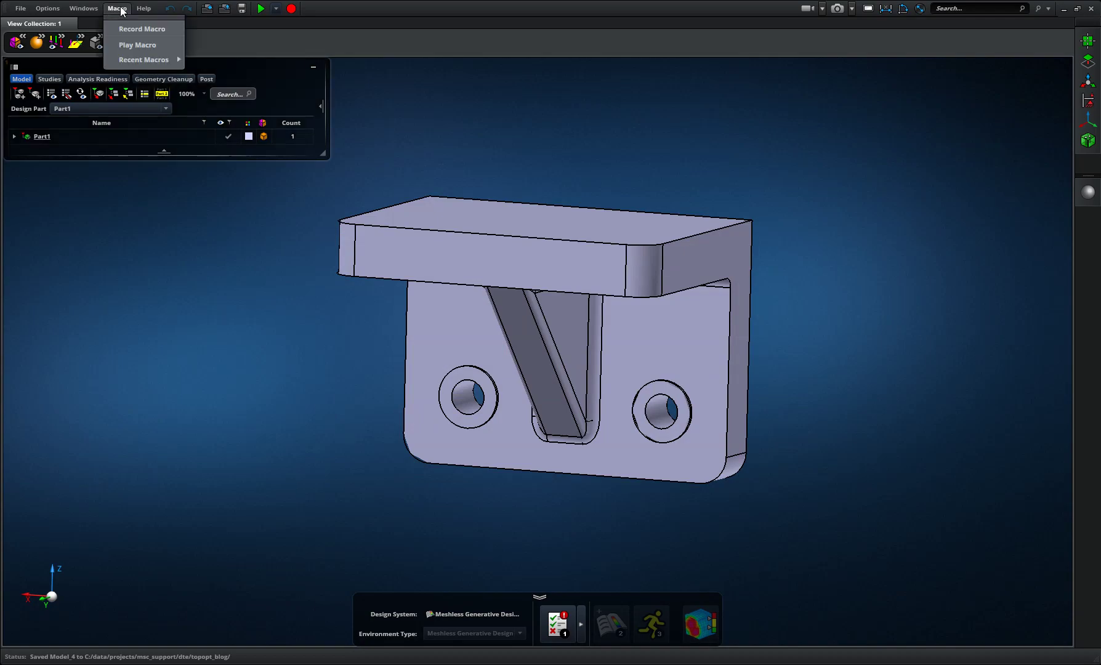
pyautogui.click(126, 44)
pyautogui.click(416, 252)
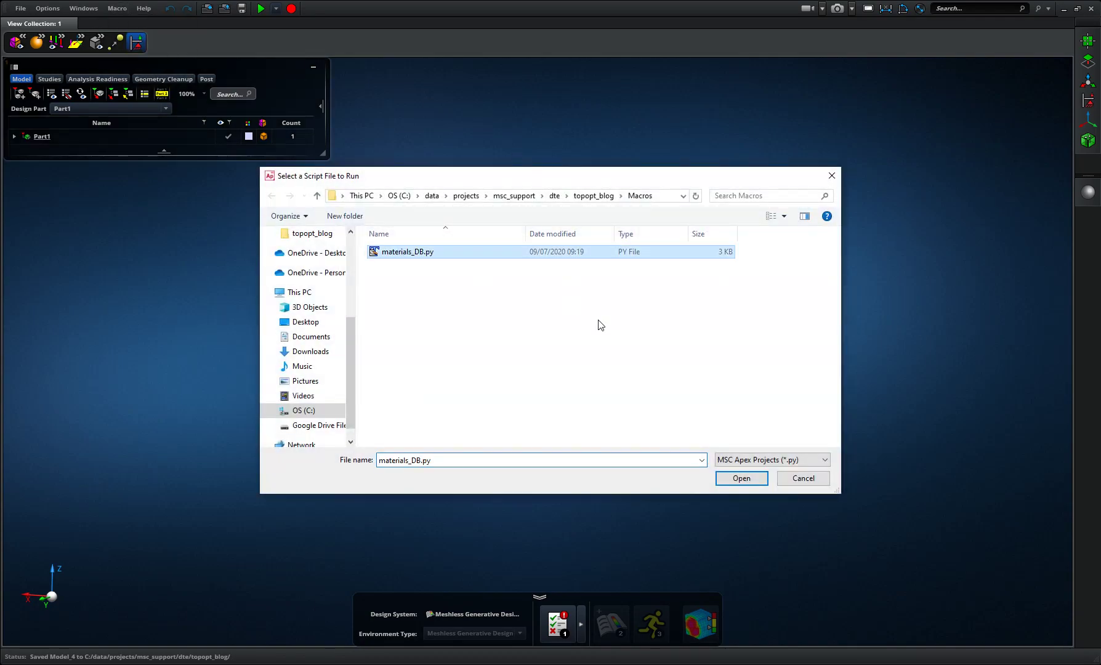
pyautogui.click(741, 479)
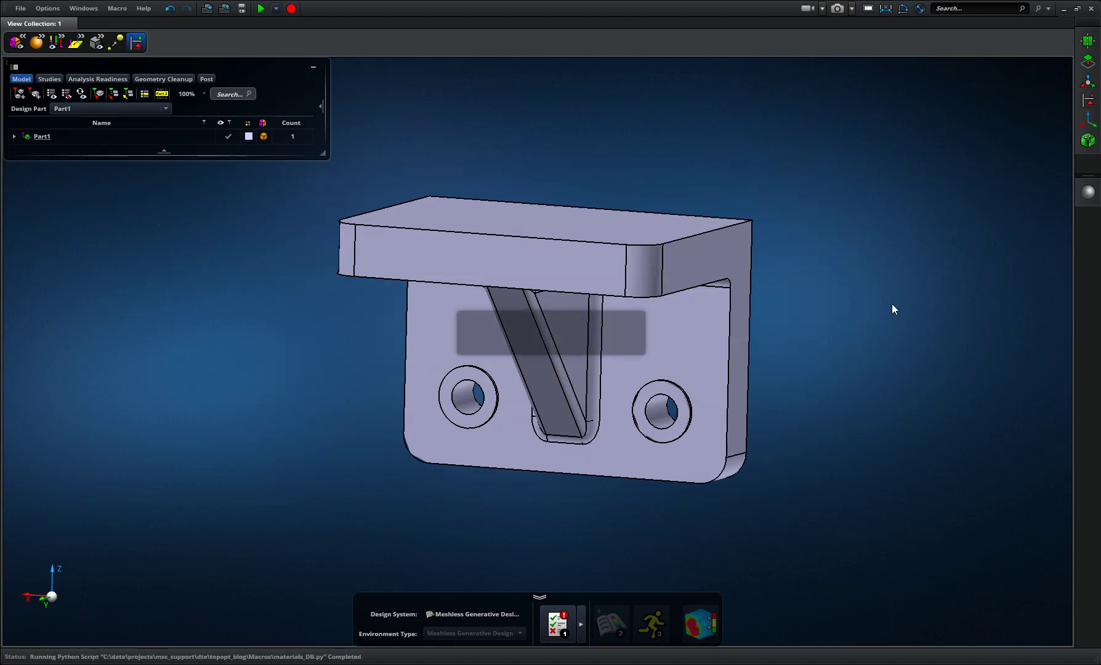
# Step: Assign the steel material to Part1
pyautogui.click(669, 346)
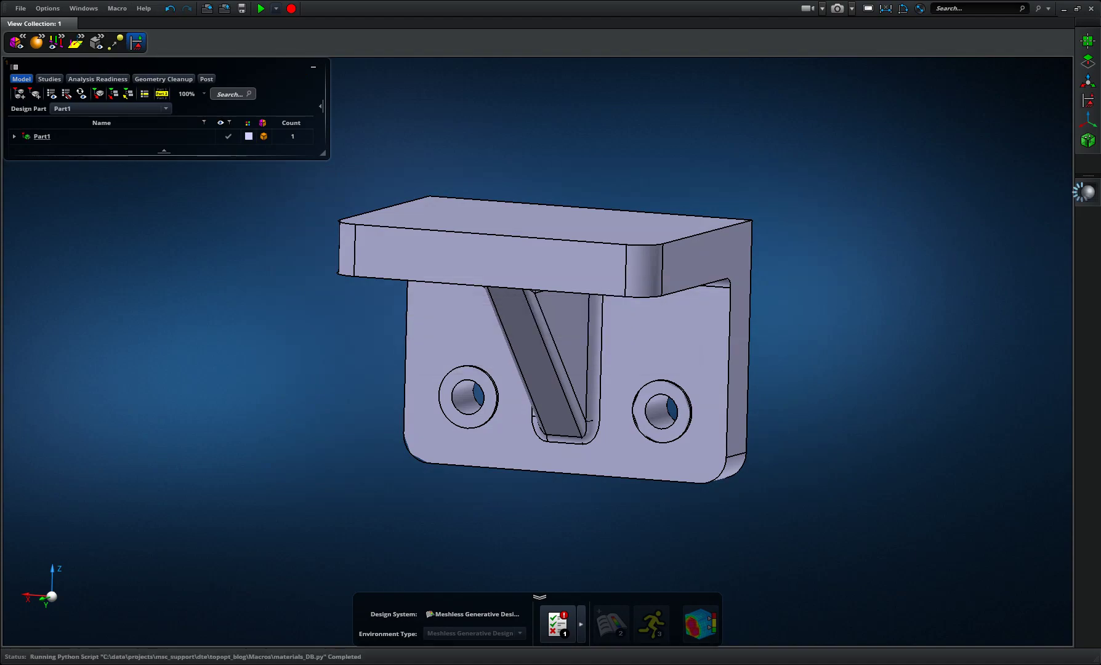
pyautogui.click(887, 97)
pyautogui.click(1017, 145)
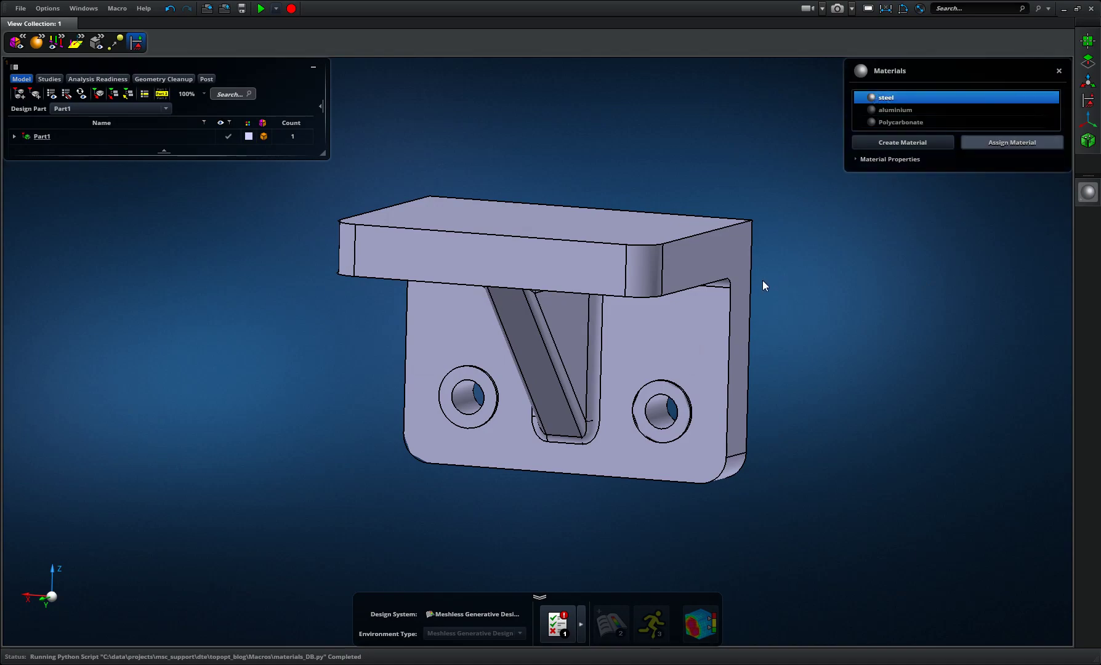
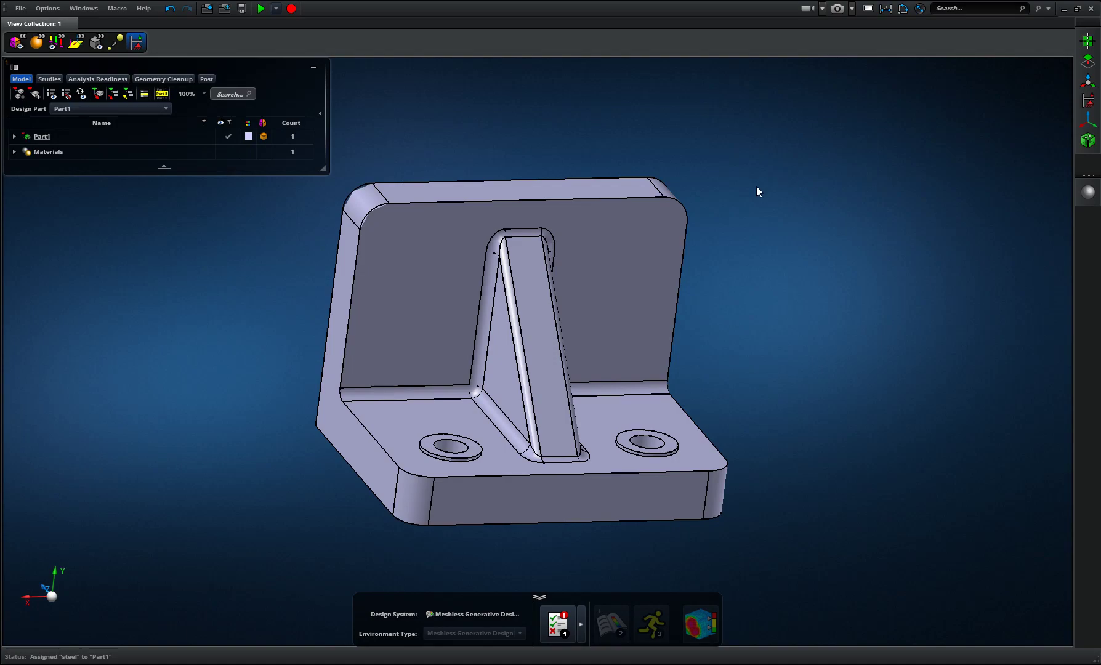
# Step: Identify the bracket's features by range with Defeature and delete the 3D fillets in the 2.00 to 5.00 radius range
pyautogui.click(1088, 60)
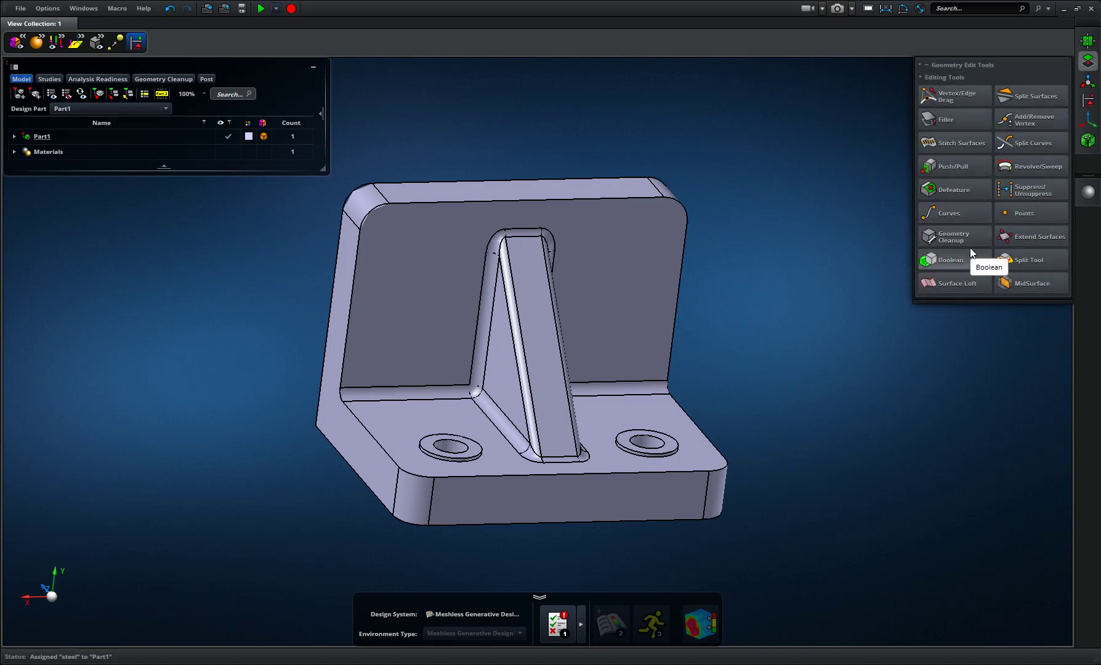
pyautogui.click(961, 190)
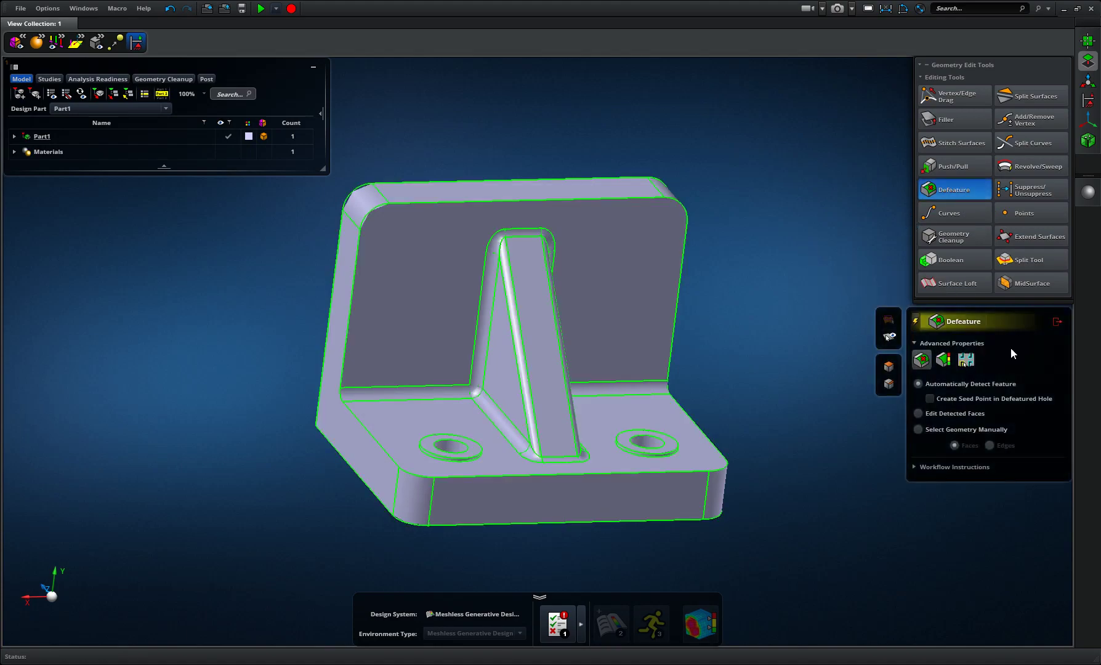
pyautogui.click(943, 359)
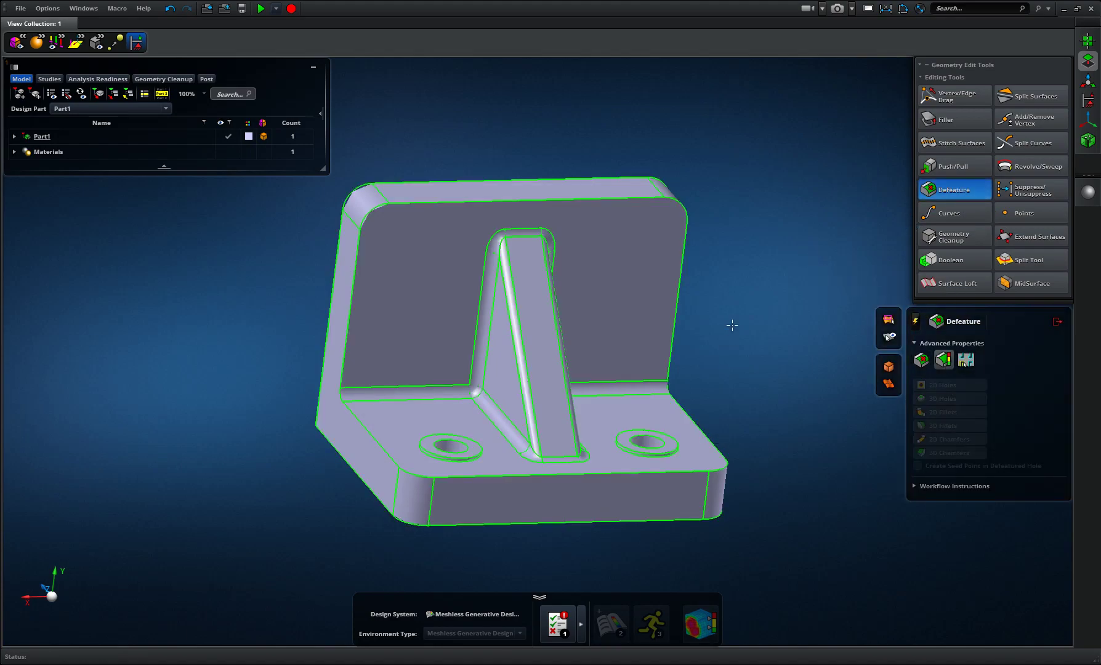
pyautogui.moveTo(732, 325); pyautogui.dragTo(702, 331, button='right')
pyautogui.click(701, 331)
pyautogui.middleClick(701, 330)
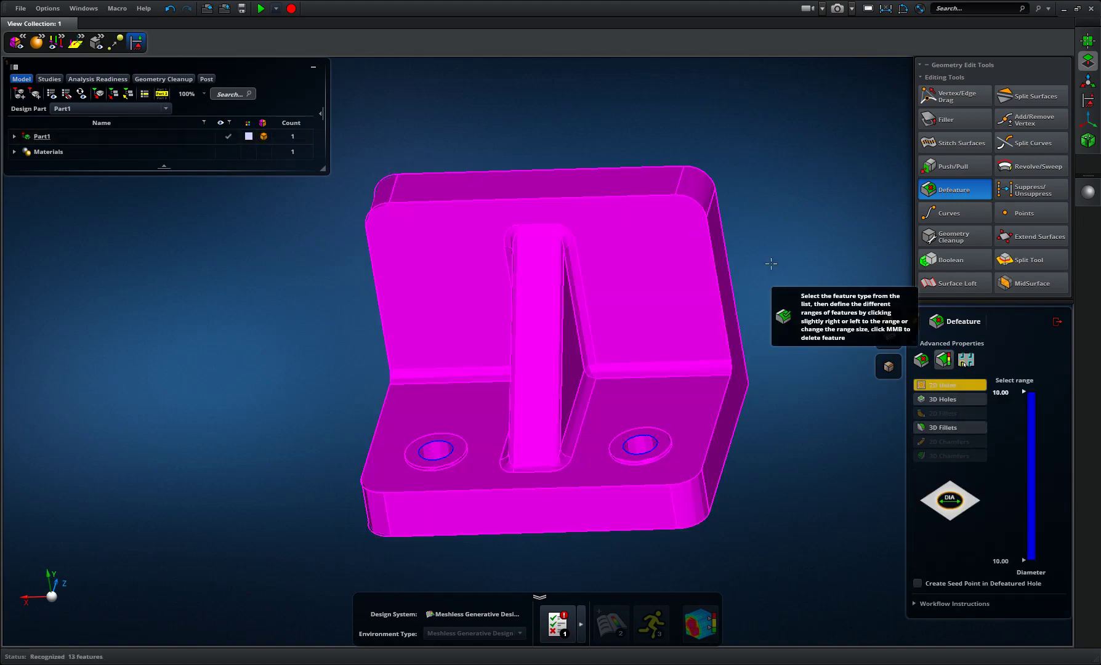
pyautogui.click(946, 434)
pyautogui.moveTo(813, 291)
pyautogui.mouseDown(button='right')
pyautogui.moveTo(803, 293)
pyautogui.moveTo(807, 282)
pyautogui.mouseUp(button='right')
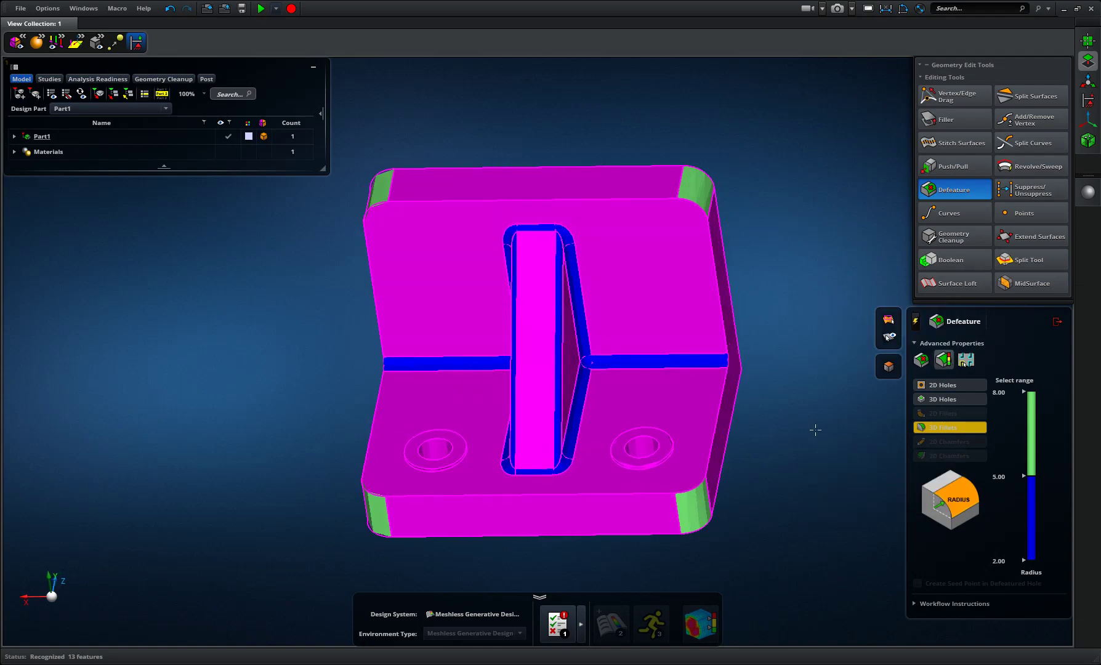
pyautogui.click(1033, 520)
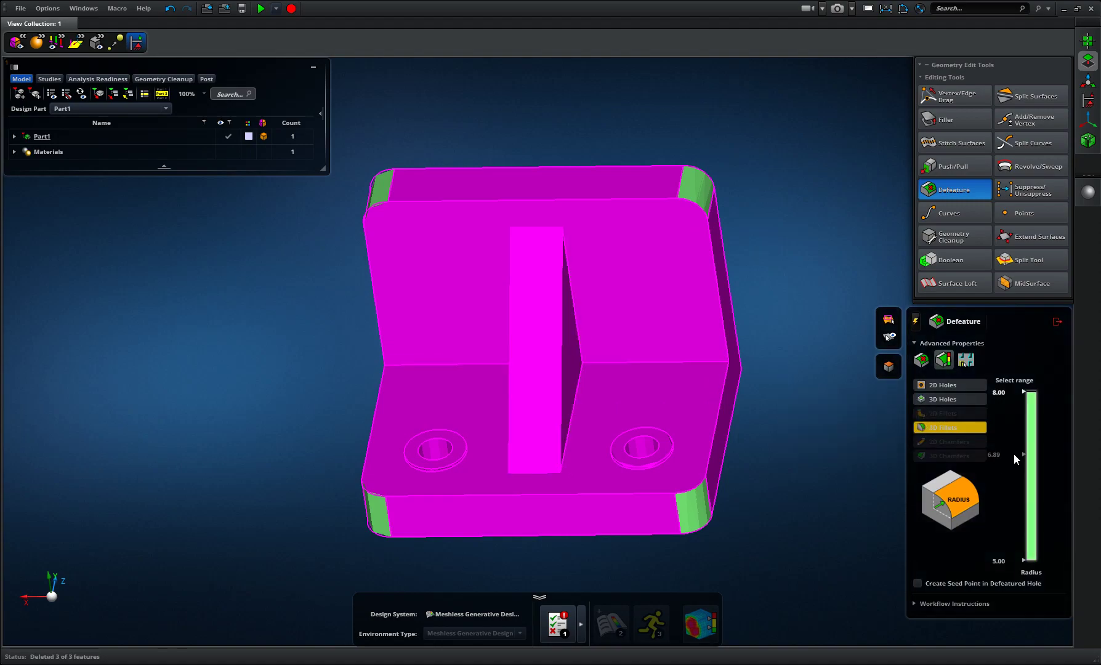
# Step: Delete the four outer corner fillets in the 5.00 to 8.00 radius range and leave Defeature
pyautogui.click(1038, 457)
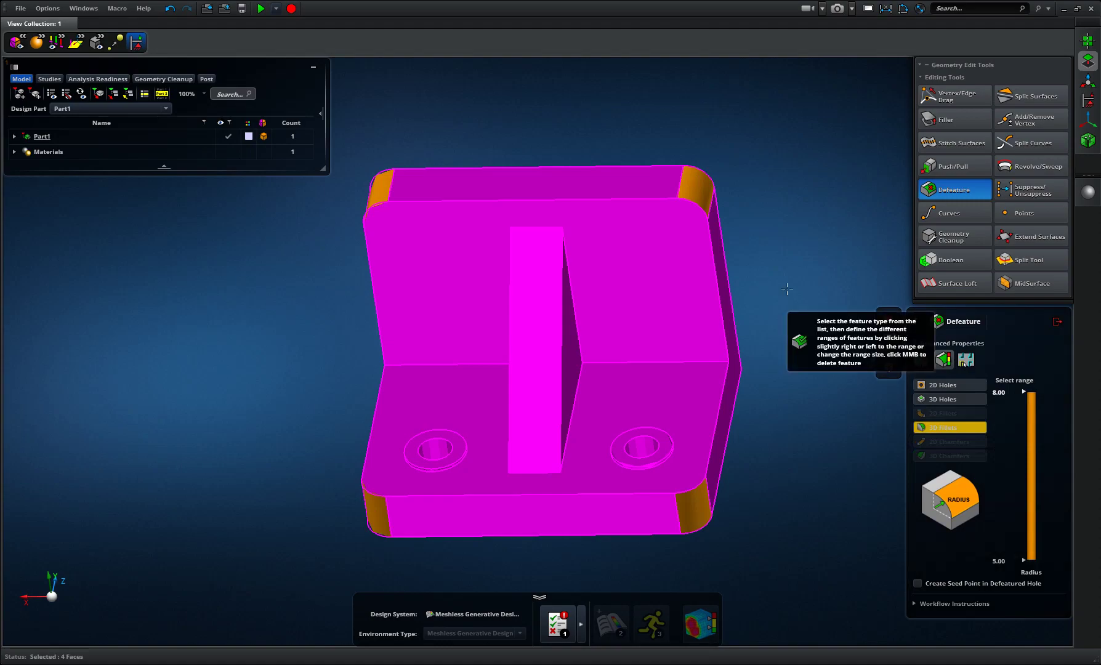
pyautogui.press('Delete')
pyautogui.press('Escape')
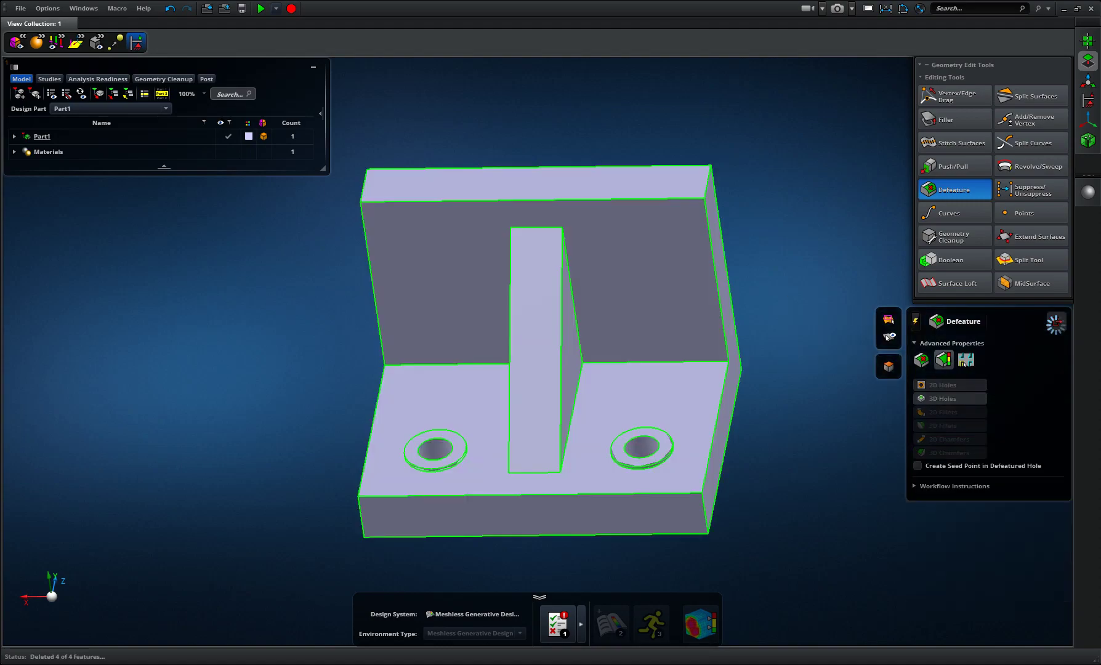
# Step: Push/Pull the inner face of the holed plate up to the other plate's outer end face, filling the bracket into a solid block
pyautogui.press('i')
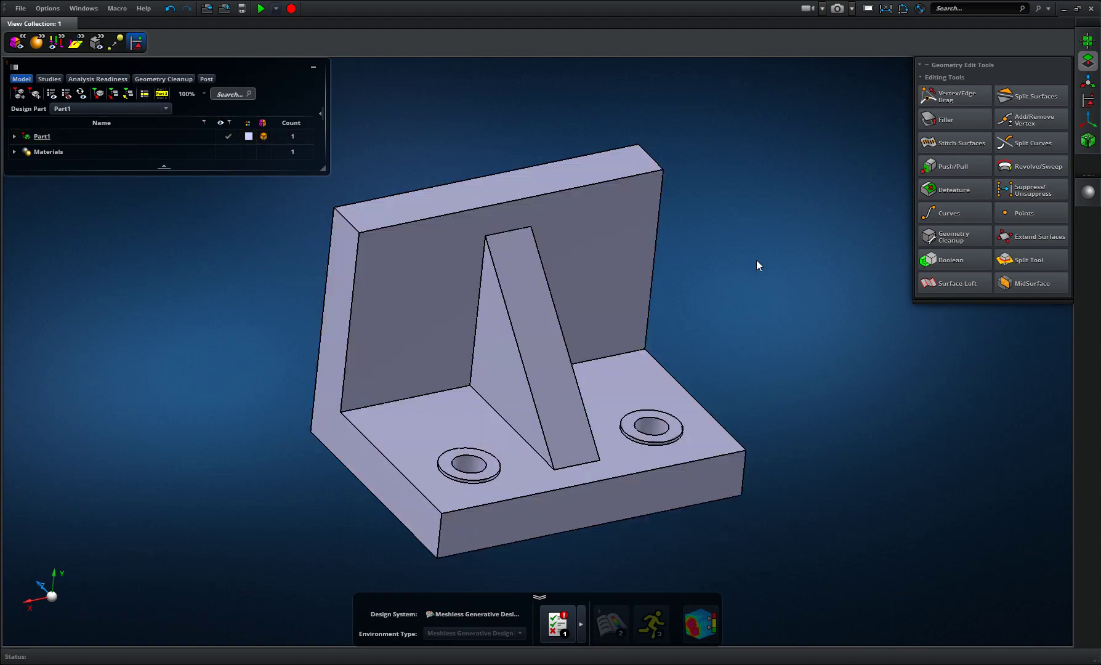
pyautogui.click(938, 165)
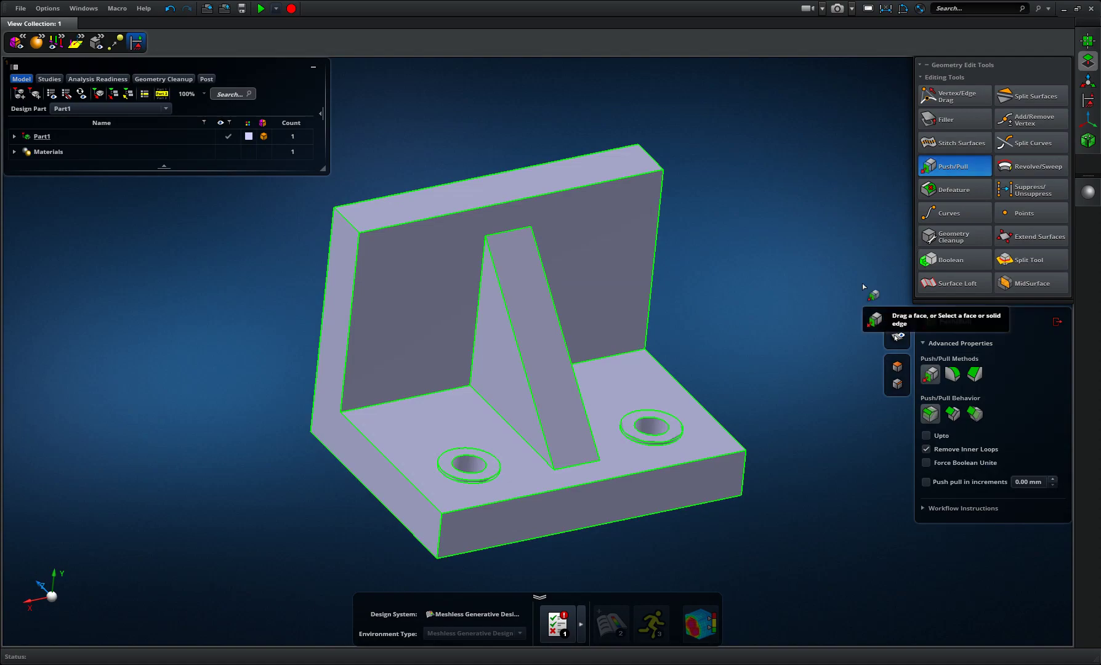
pyautogui.click(926, 435)
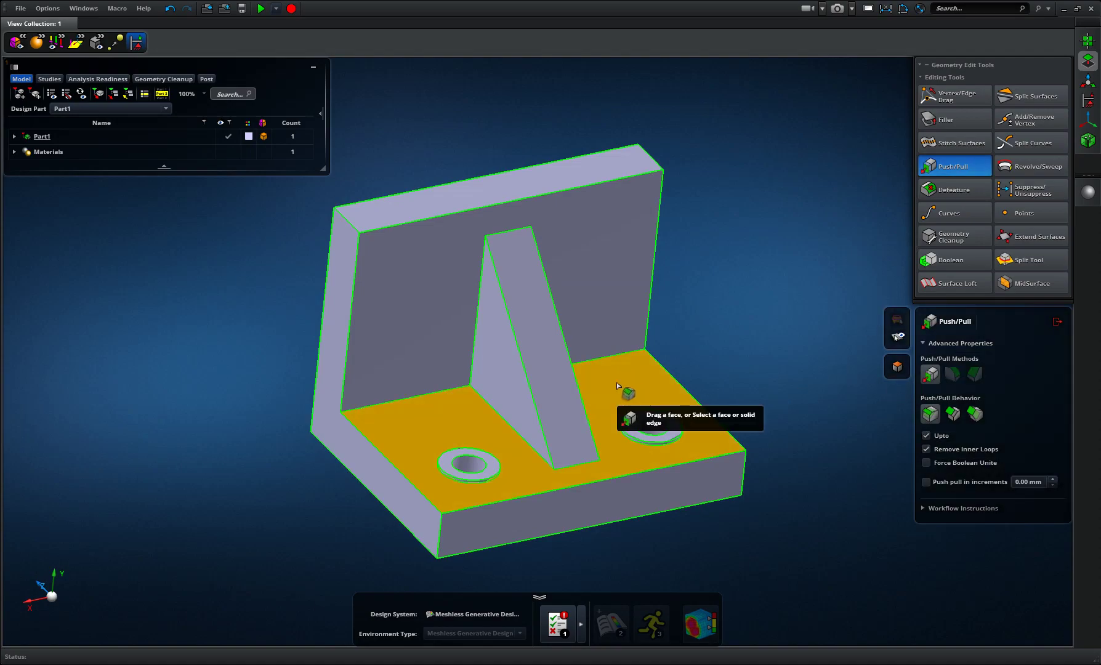
pyautogui.click(647, 397)
pyautogui.moveTo(605, 224); pyautogui.dragTo(620, 163)
pyautogui.moveTo(621, 165); pyautogui.dragTo(730, 163, button='middle')
pyautogui.press('i')
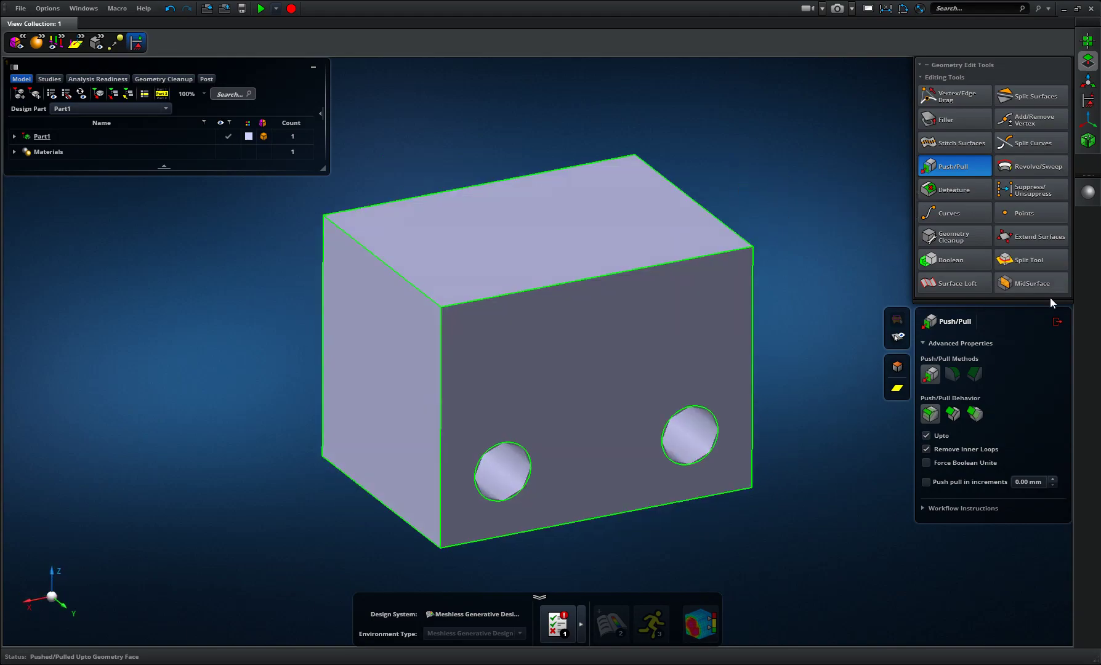
pyautogui.click(1058, 322)
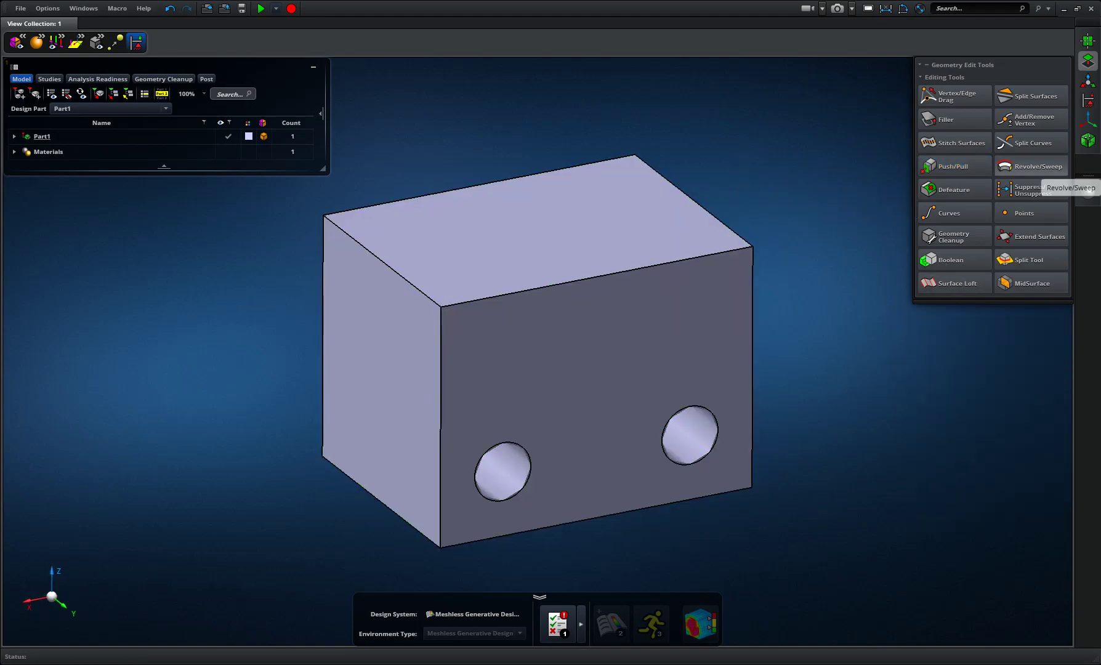
# Step: Create a non-design region from the block's upper loading face using the Offset Method with a 3 mm offset distance
pyautogui.click(1087, 141)
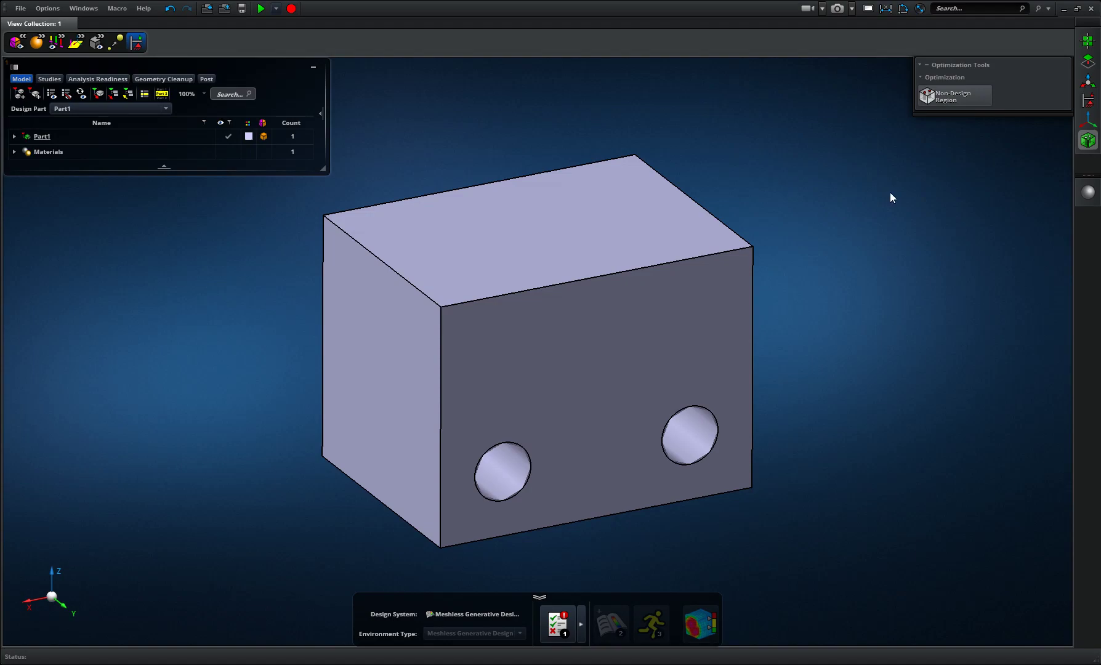
pyautogui.click(958, 96)
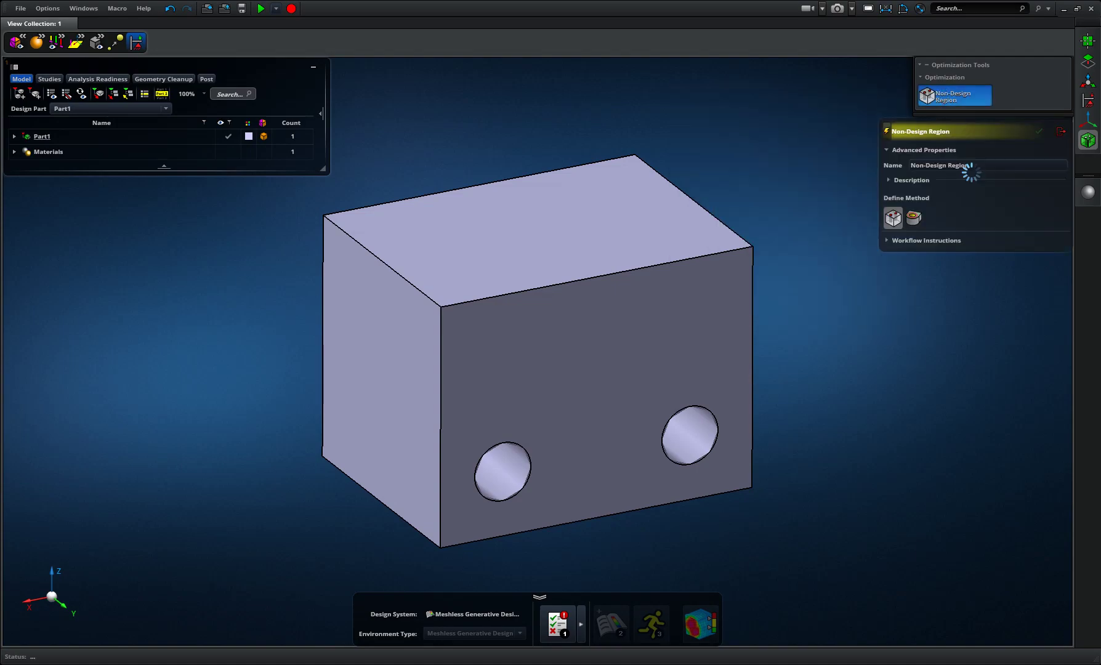
pyautogui.click(915, 221)
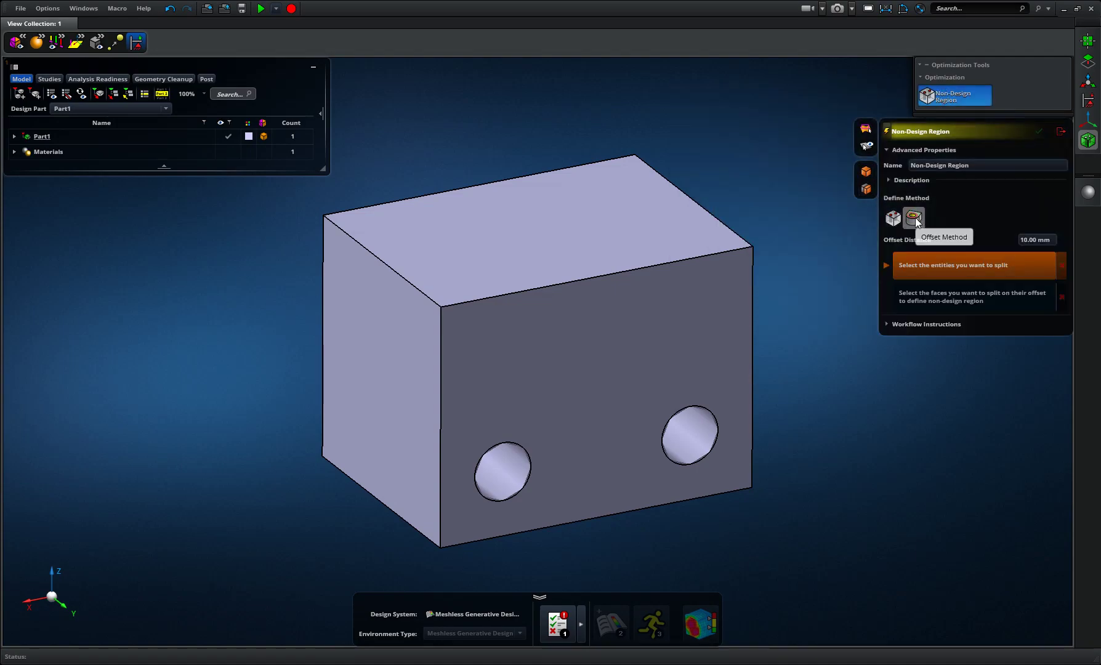
pyautogui.click(1028, 240)
pyautogui.click(1028, 241)
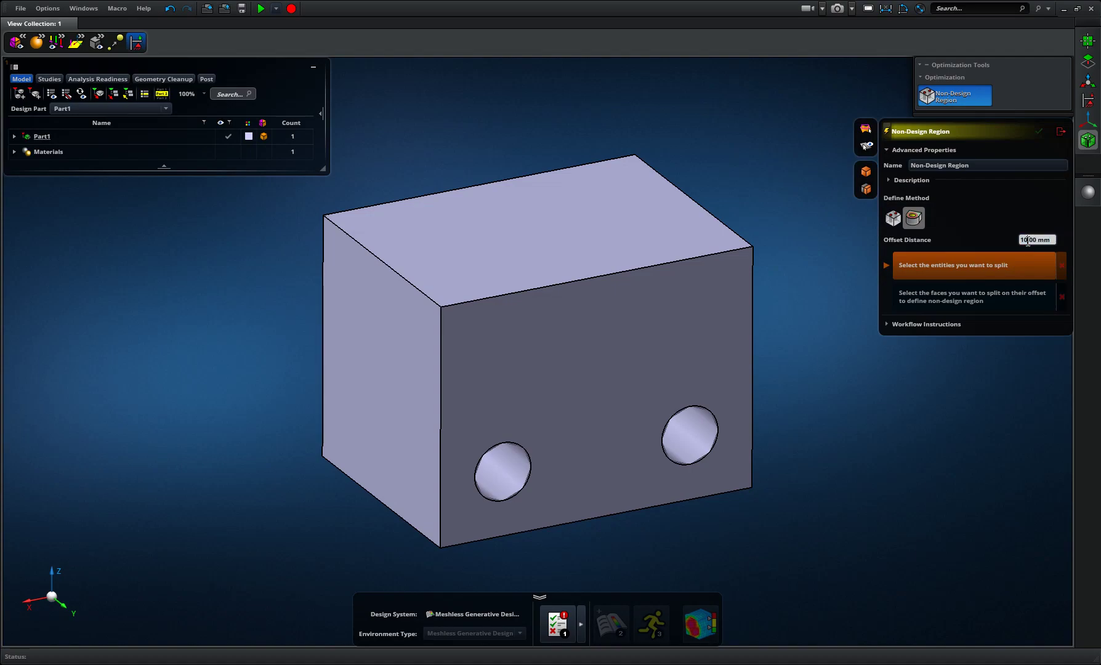
pyautogui.doubleClick(1027, 241)
pyautogui.write('3')
pyautogui.press('Return')
pyautogui.click(707, 270)
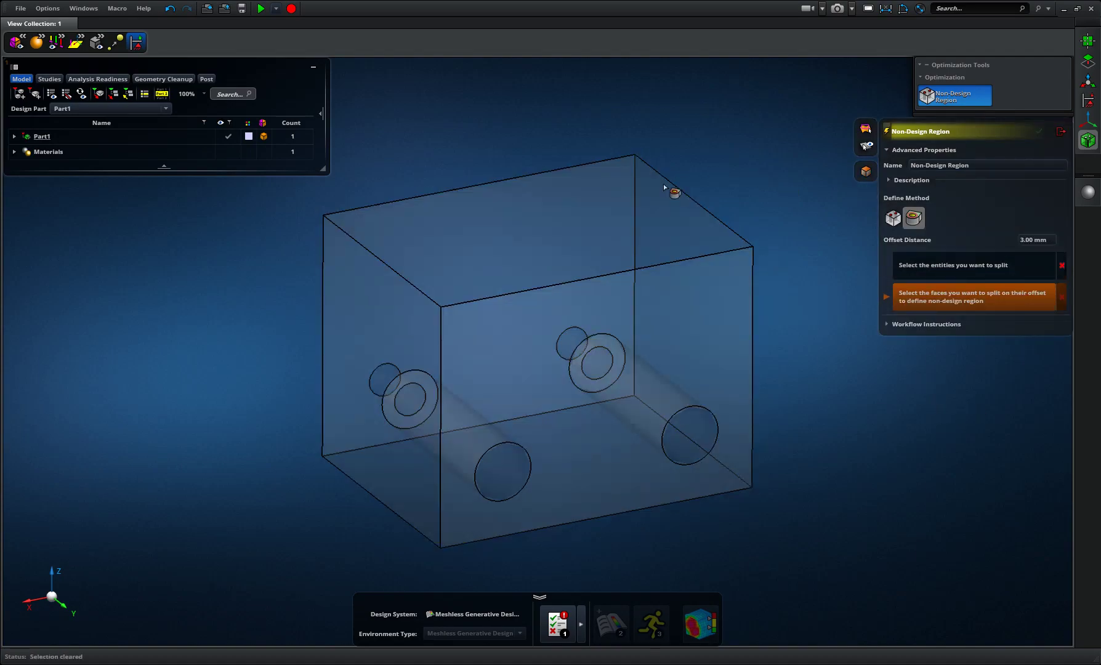
pyautogui.click(640, 223)
# Step: Create a second non-design region with the same 3 mm offset from the block's rear mounting face with the small holes
pyautogui.moveTo(795, 264); pyautogui.dragTo(637, 289, button='right')
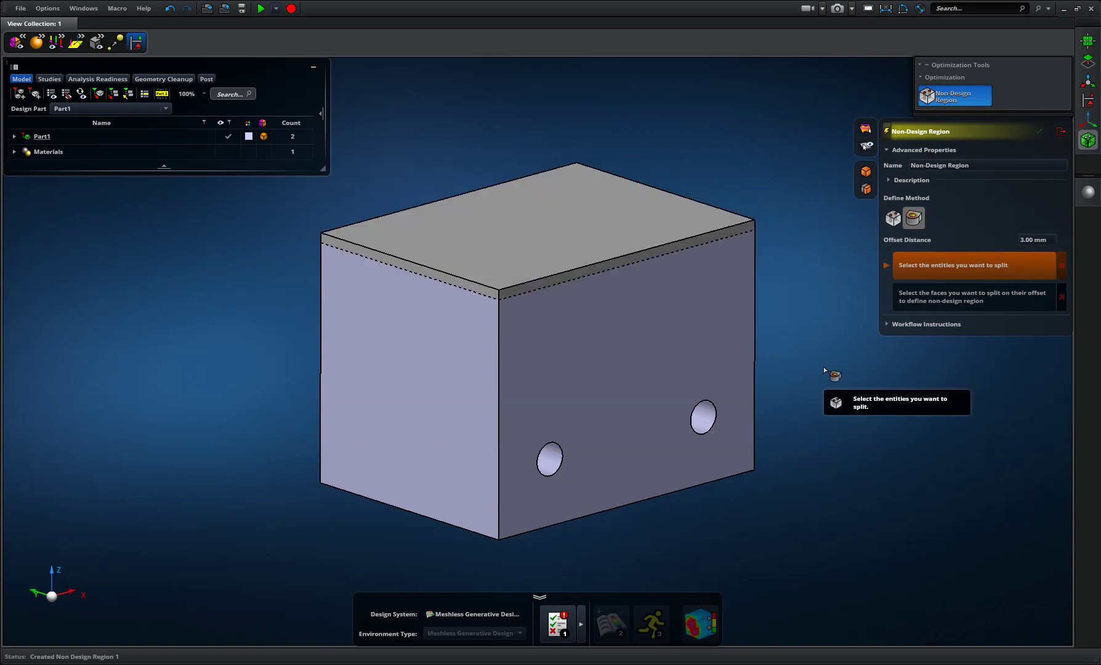
pyautogui.click(718, 334)
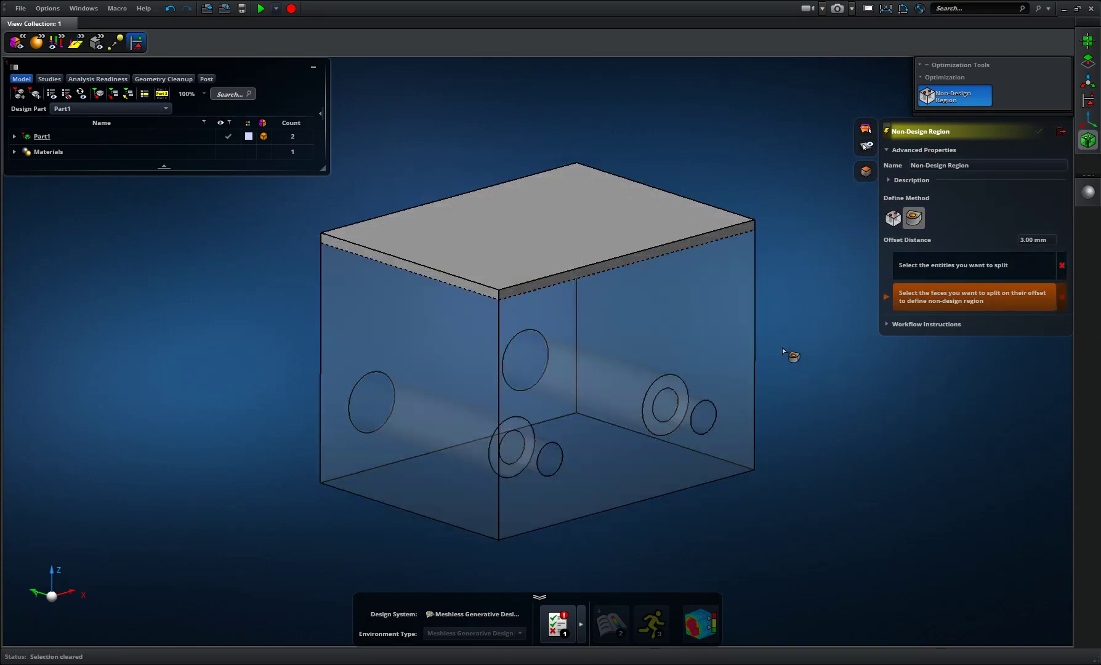
pyautogui.click(734, 330)
pyautogui.moveTo(807, 386); pyautogui.dragTo(938, 376, button='right')
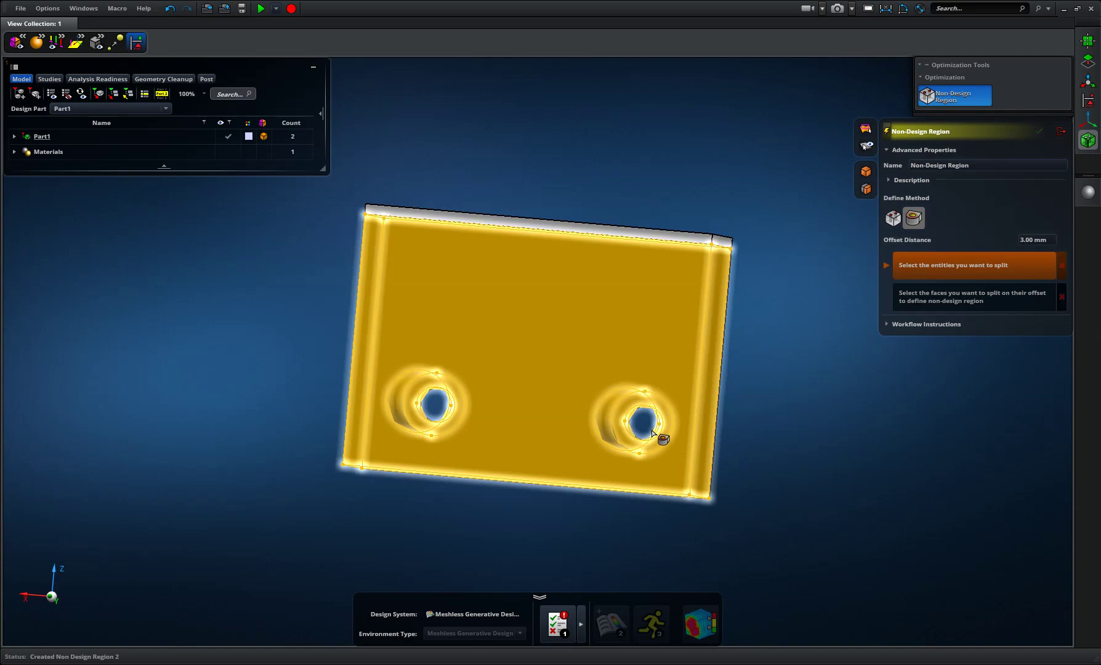
pyautogui.click(1057, 133)
# Step: Leave the non-design region tool and apply Clamped displacement constraints to the ring-shaped faces inside the block's two large holes
pyautogui.moveTo(799, 228); pyautogui.dragTo(782, 213, button='right')
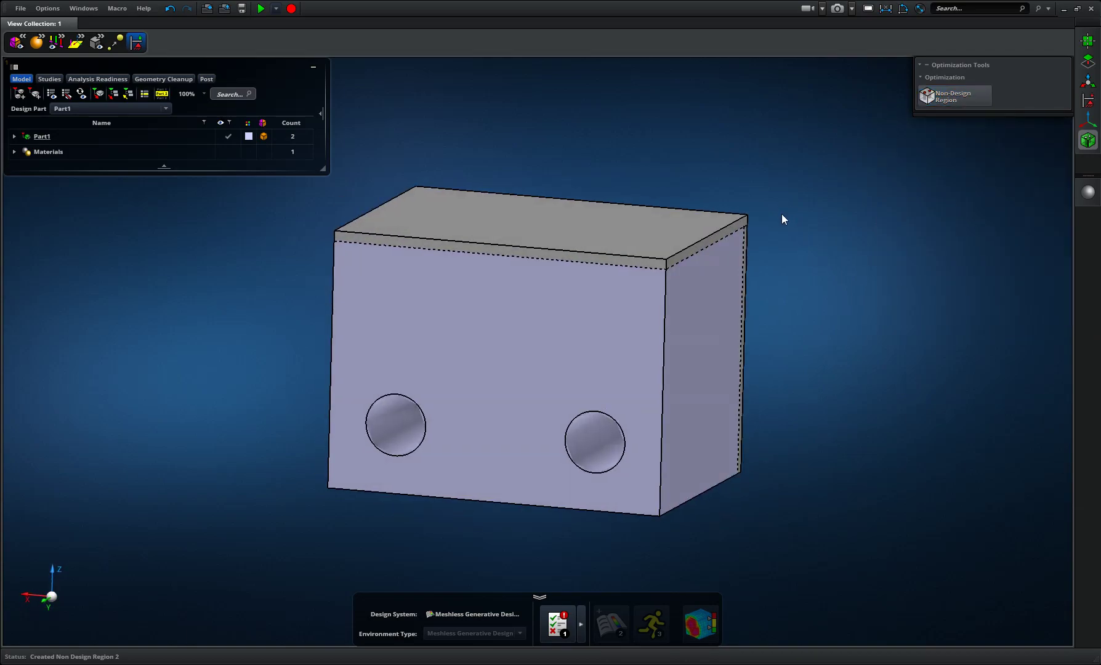
pyautogui.click(1087, 100)
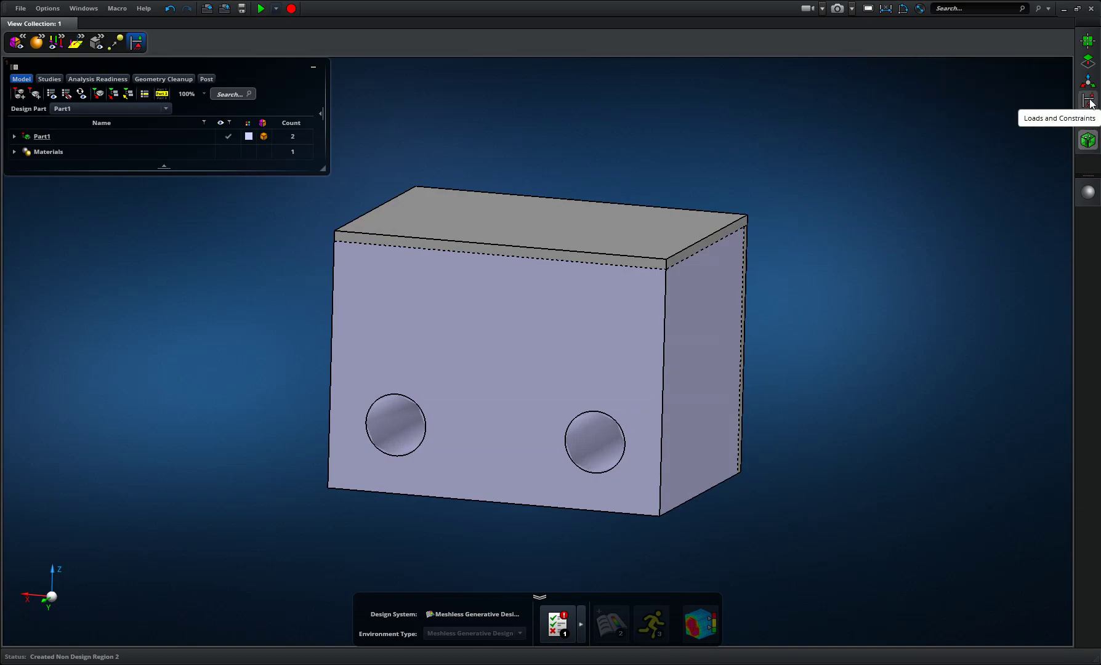
pyautogui.click(960, 97)
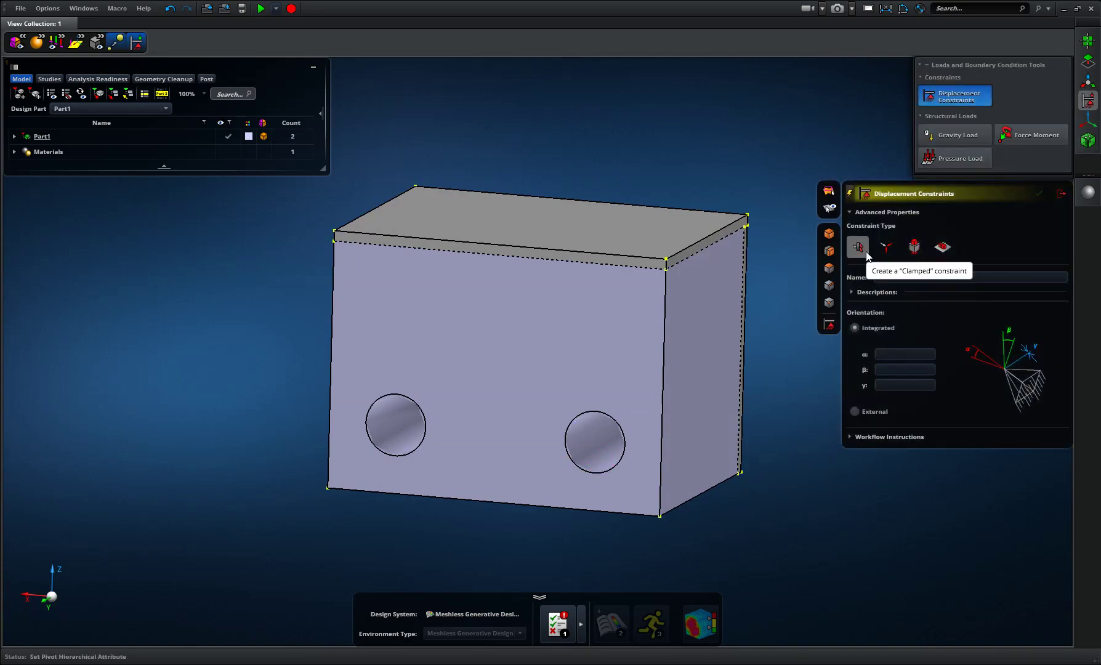
pyautogui.click(828, 268)
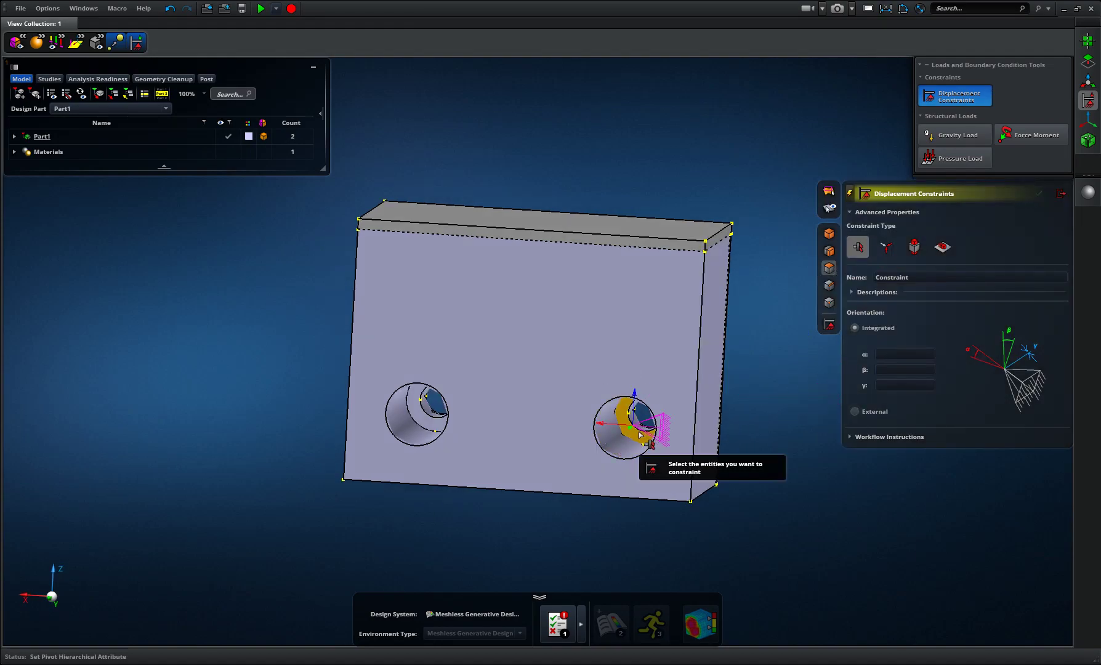
pyautogui.click(640, 434)
pyautogui.click(427, 426)
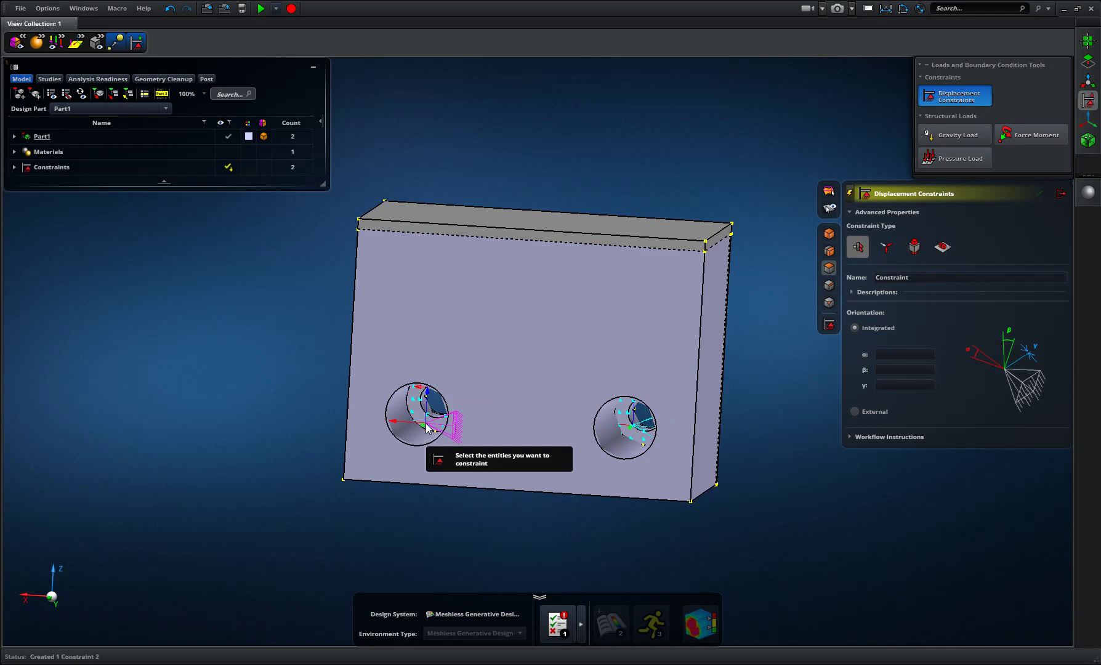
# Step: Clamp the lower outer edge of the rear mounting plate and leave Displacement Constraints
pyautogui.click(829, 285)
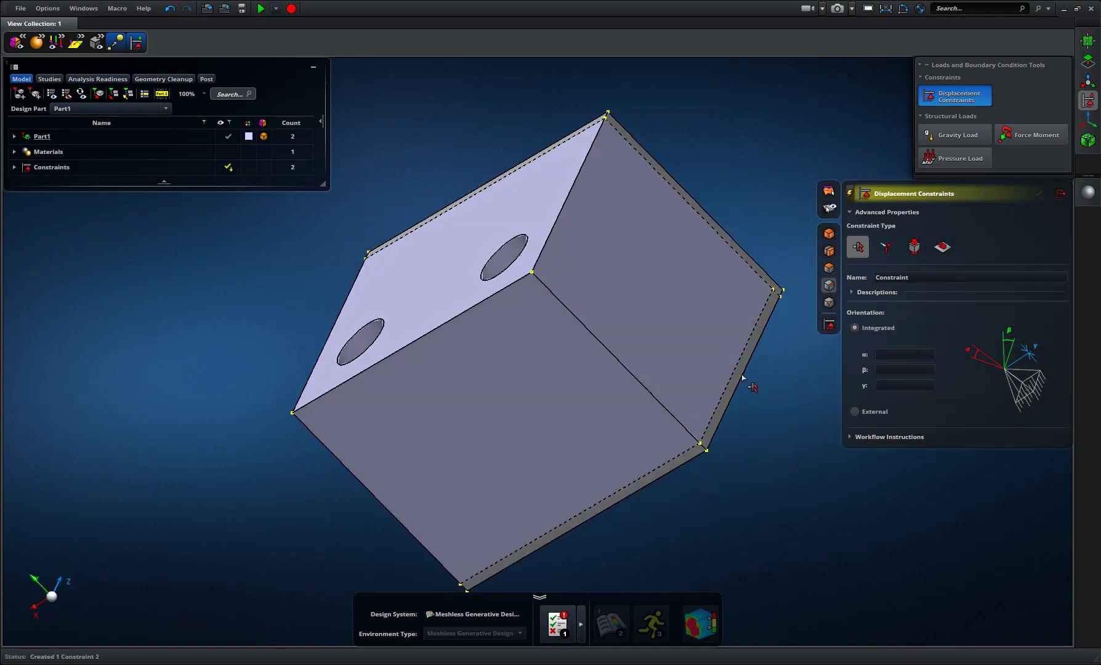
pyautogui.click(651, 477)
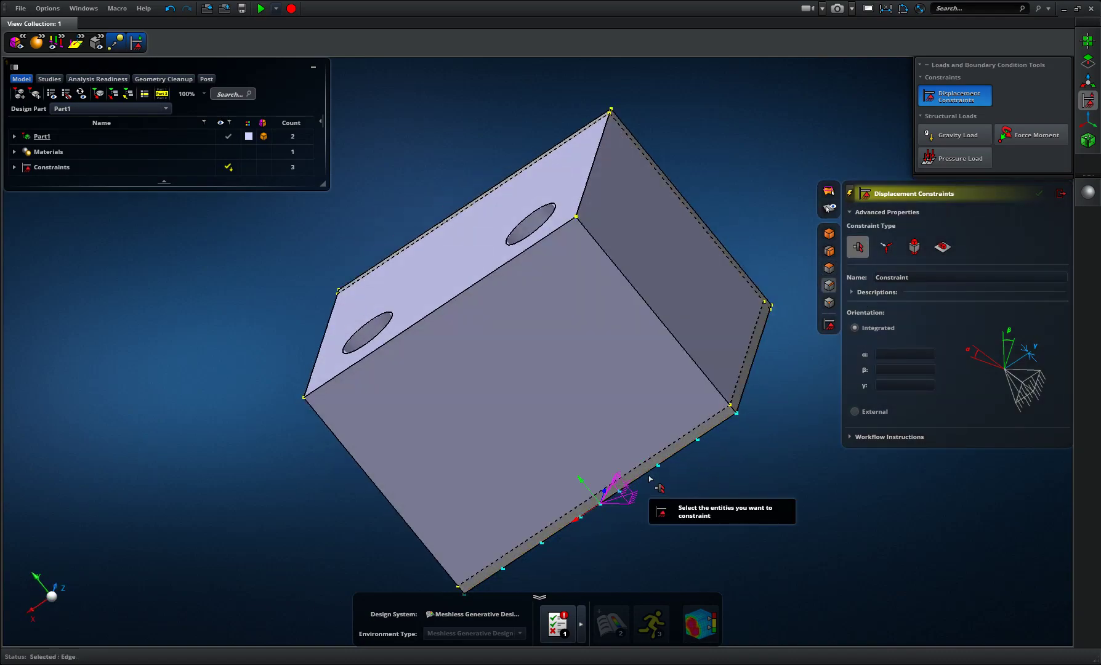
pyautogui.click(1060, 196)
# Step: Apply a 1.00 MPa pressure load to the block's upper loading face and leave the pressure tool
pyautogui.click(956, 159)
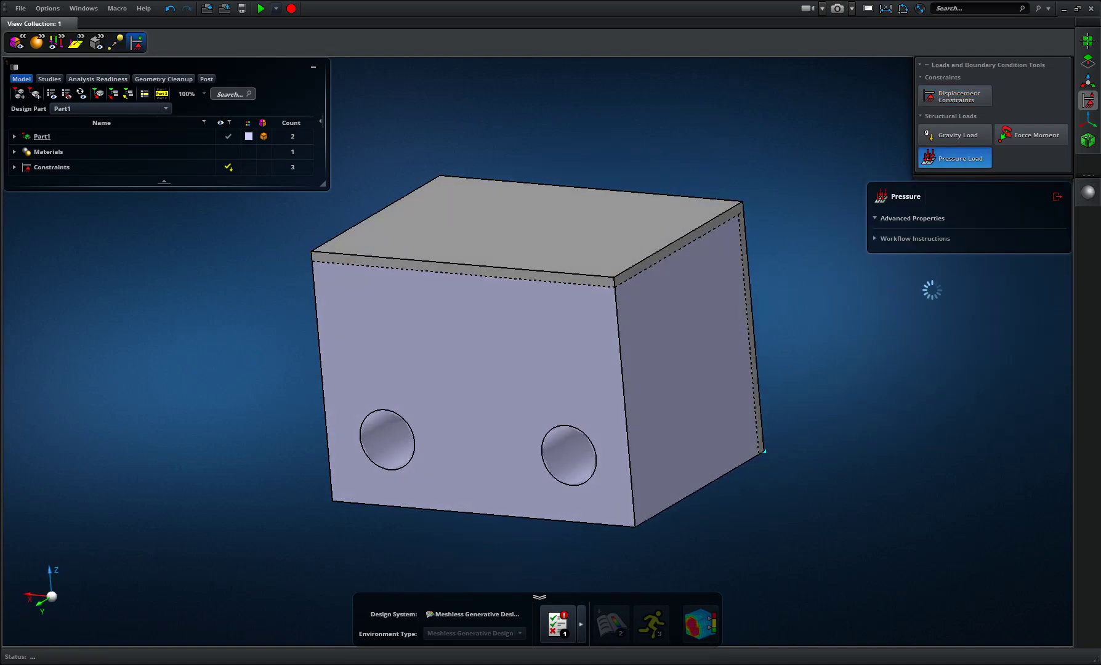
pyautogui.click(596, 240)
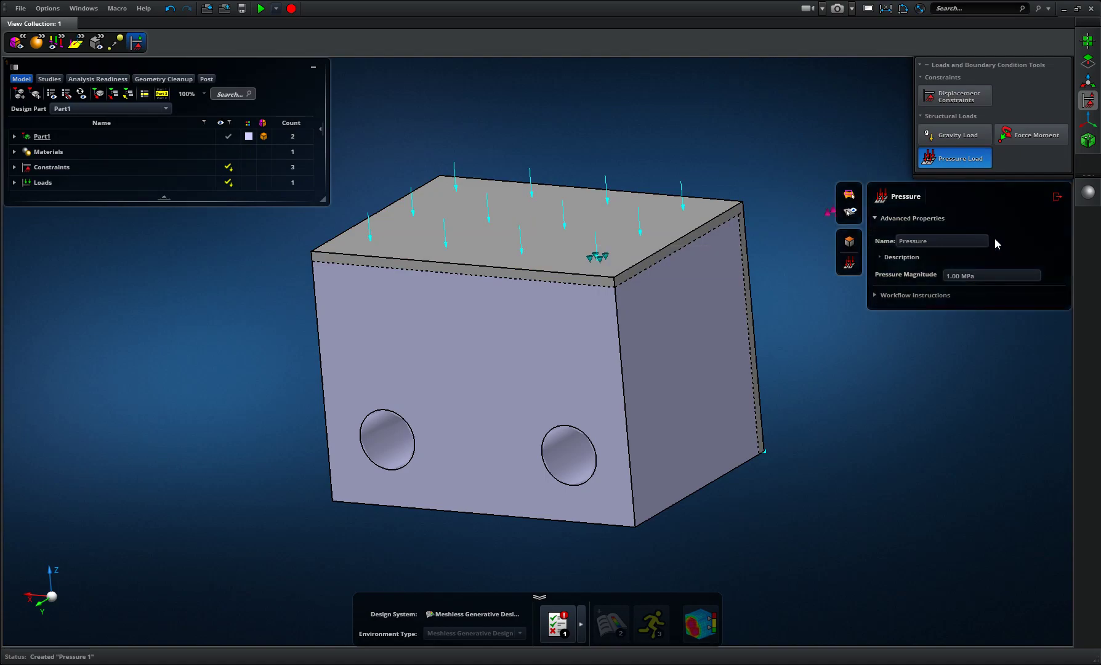
pyautogui.click(1056, 197)
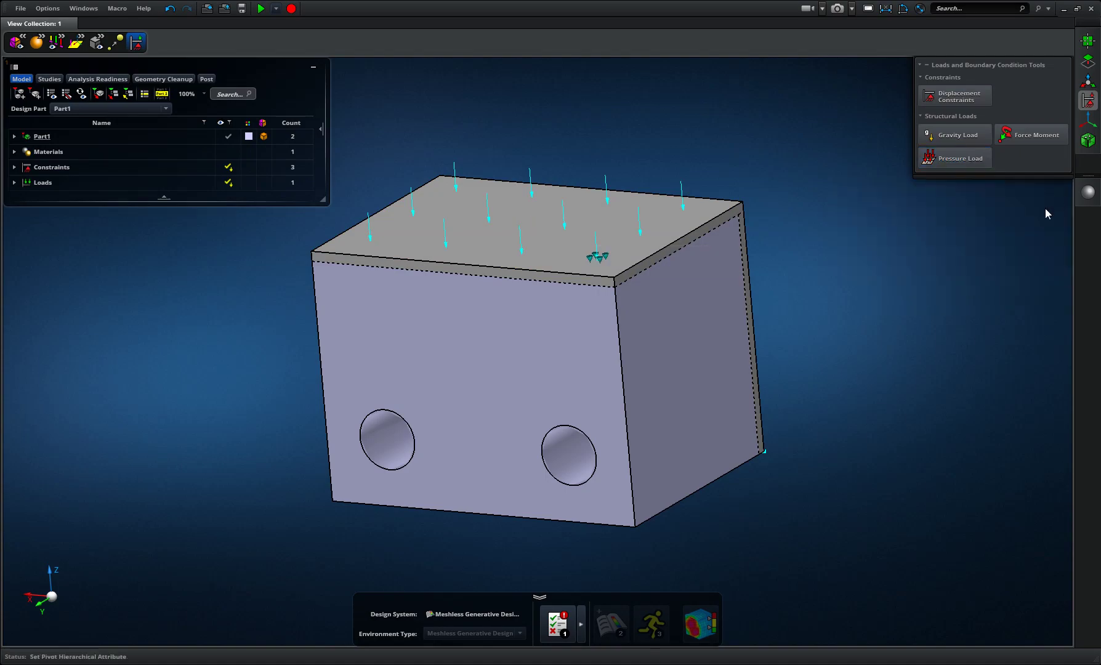
# Step: Set the Stress Goal of Meshless Generative Design Scenario 1 to 200 MPa
pyautogui.moveTo(1044, 213); pyautogui.dragTo(875, 298, button='right')
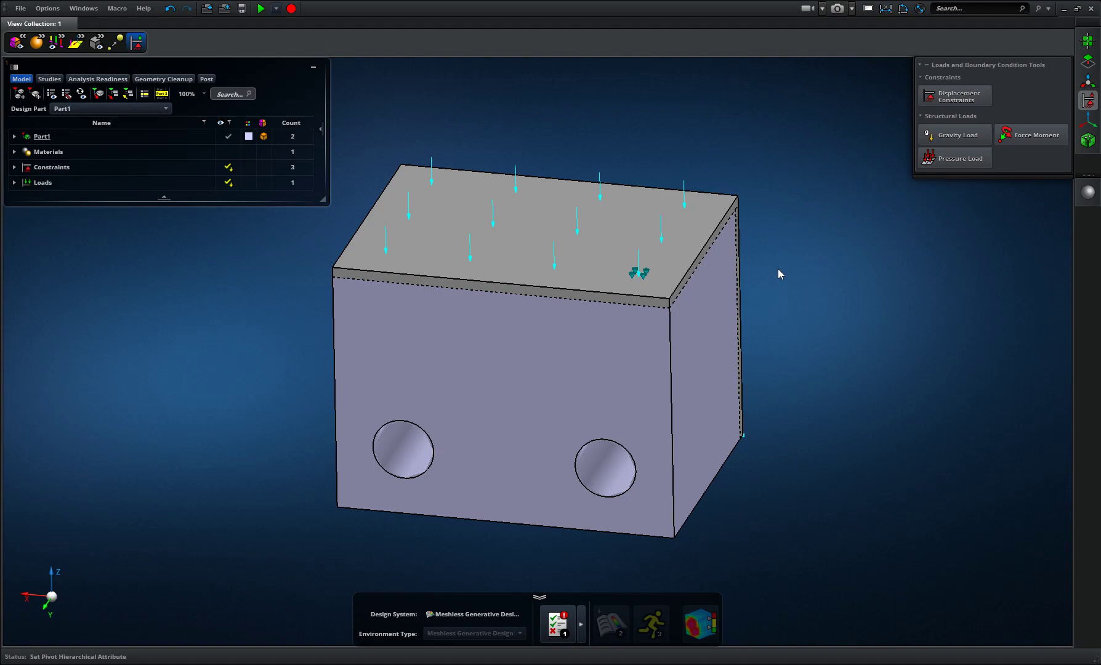
pyautogui.press('f')
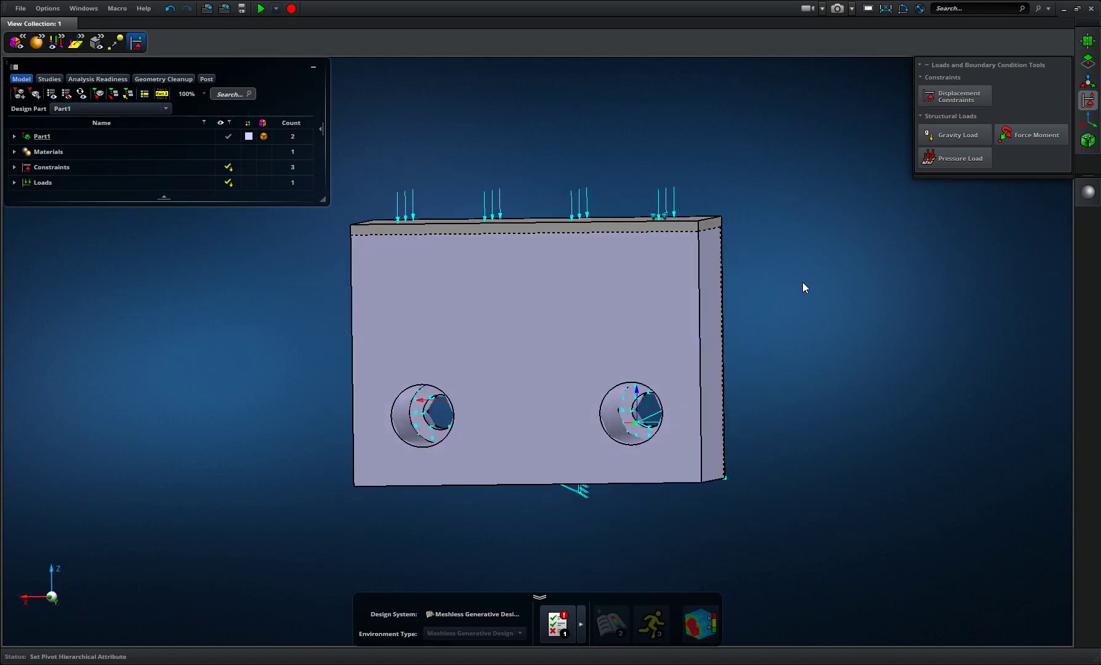
pyautogui.moveTo(802, 288)
pyautogui.mouseDown(button='right')
pyautogui.moveTo(788, 295)
pyautogui.moveTo(799, 287)
pyautogui.mouseUp(button='right')
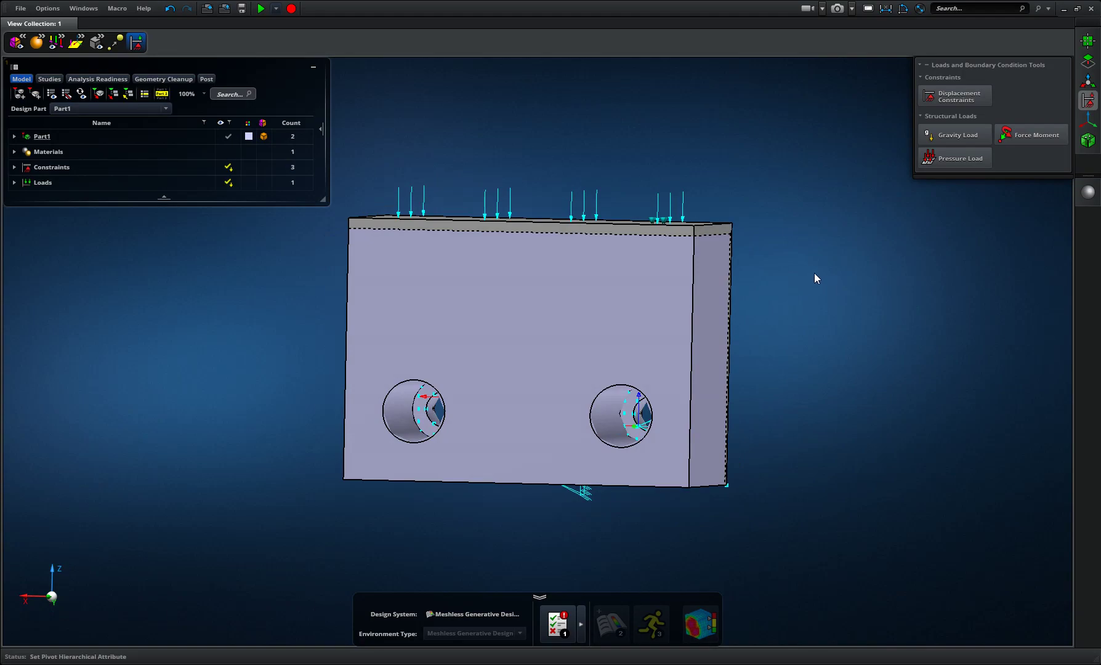
pyautogui.click(45, 79)
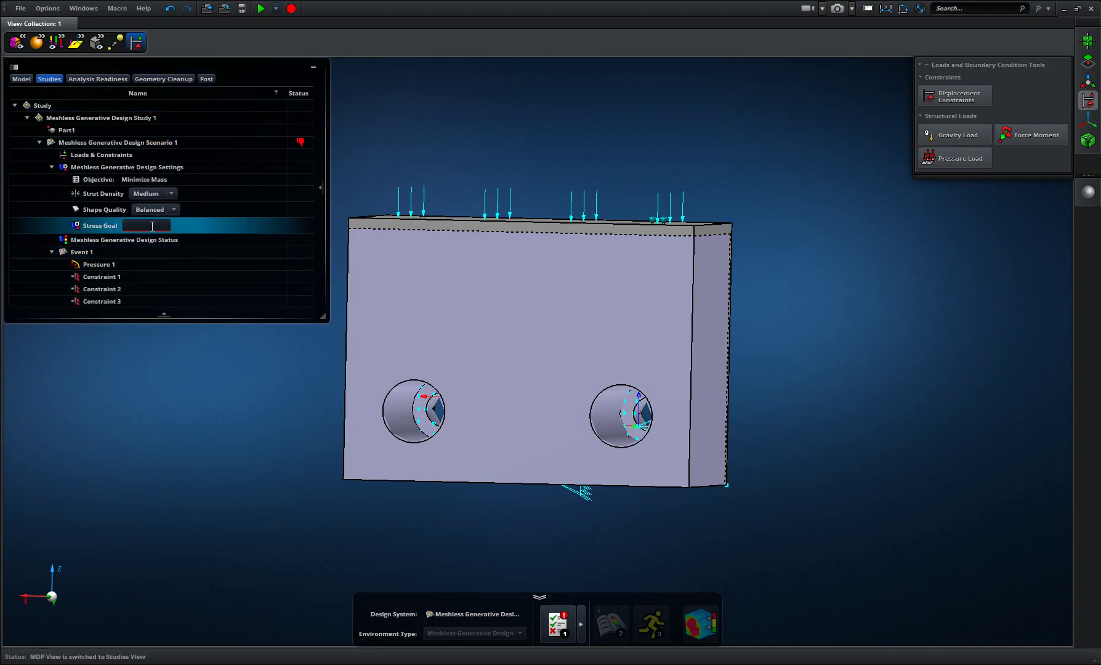
pyautogui.click(153, 226)
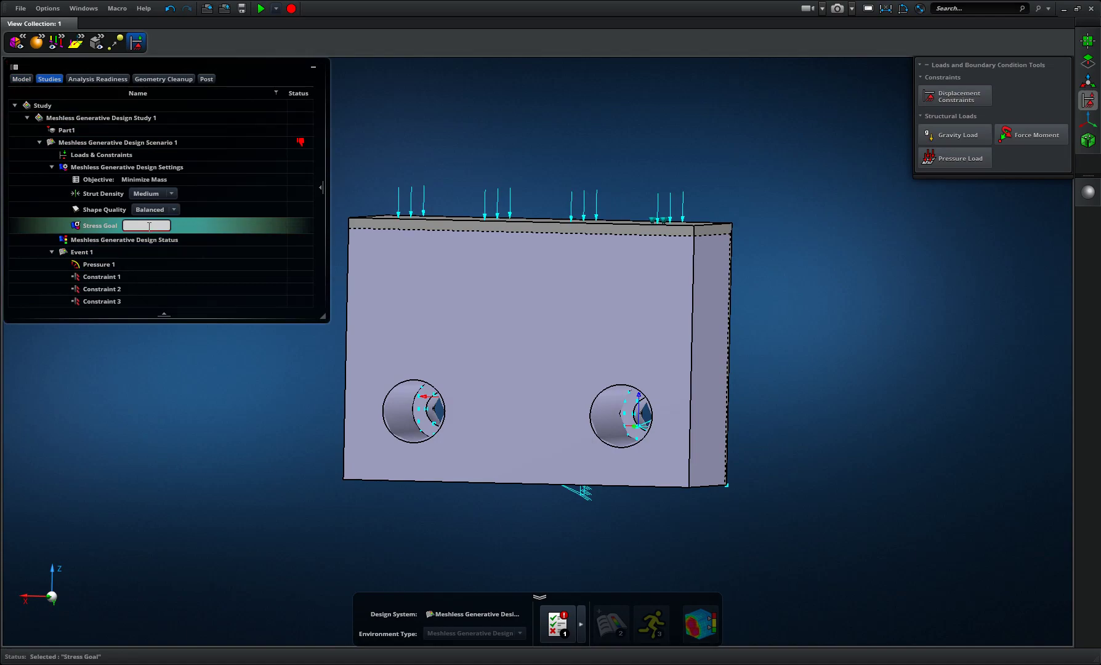
pyautogui.write('200')
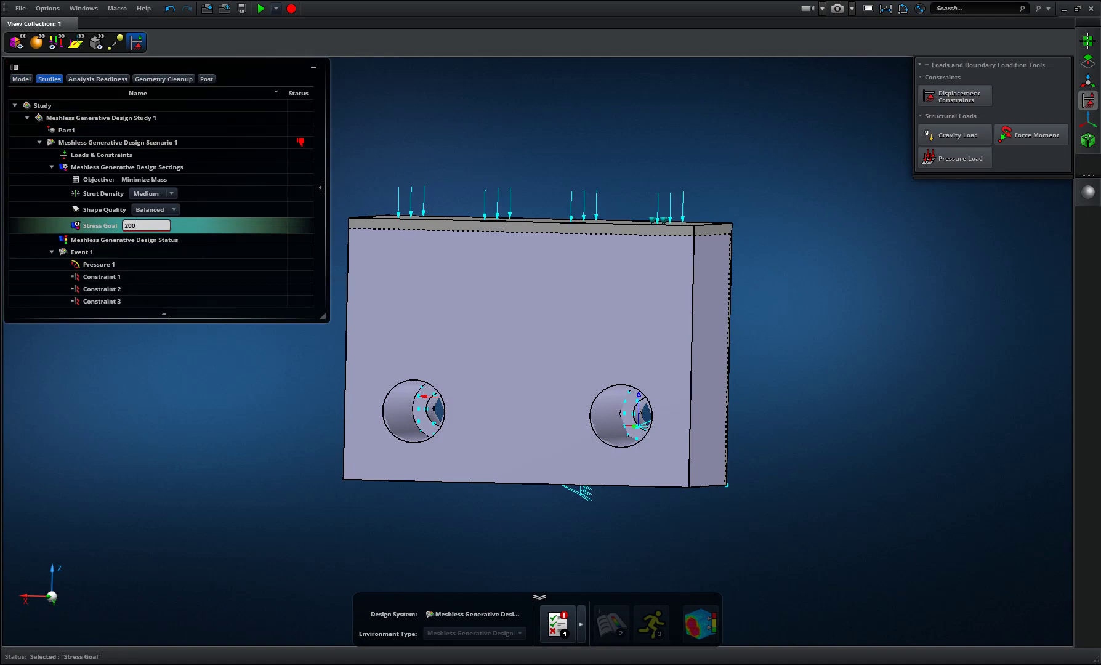
# Step: Set the scenario's Strut Density to Dense and its Shape Quality to Fine Tune
pyautogui.click(172, 194)
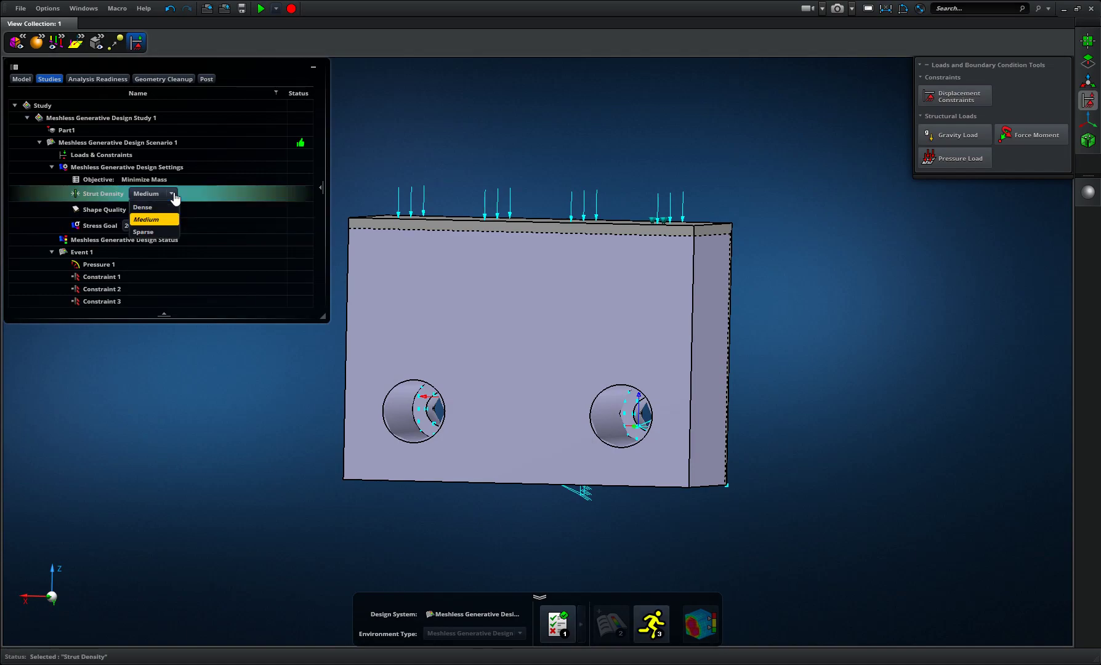
pyautogui.click(144, 208)
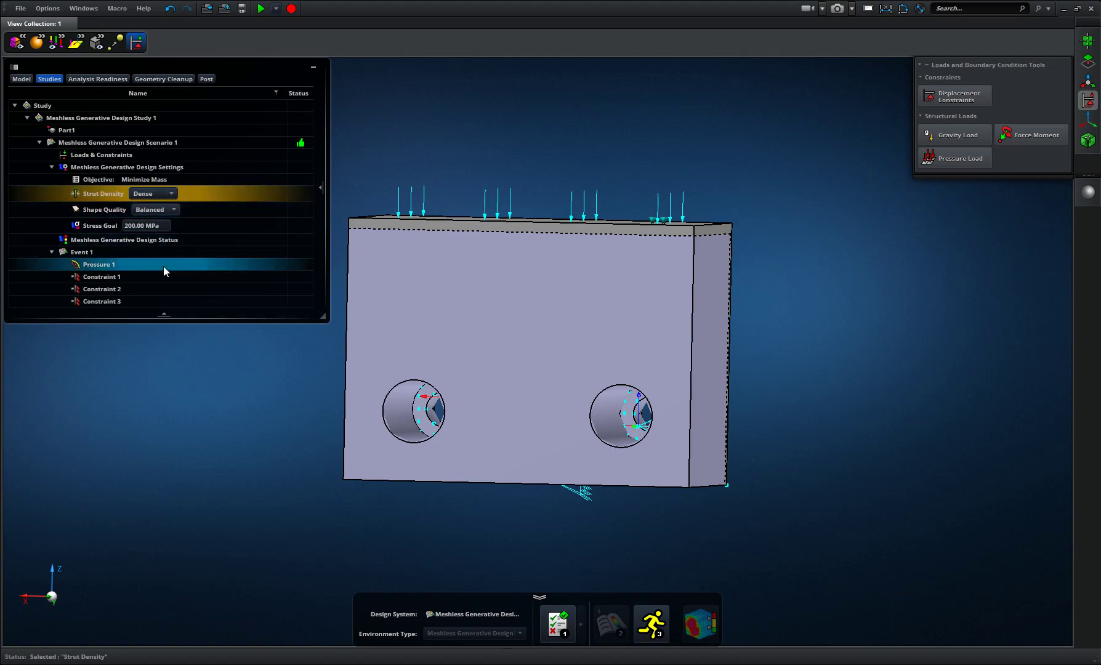
pyautogui.click(174, 210)
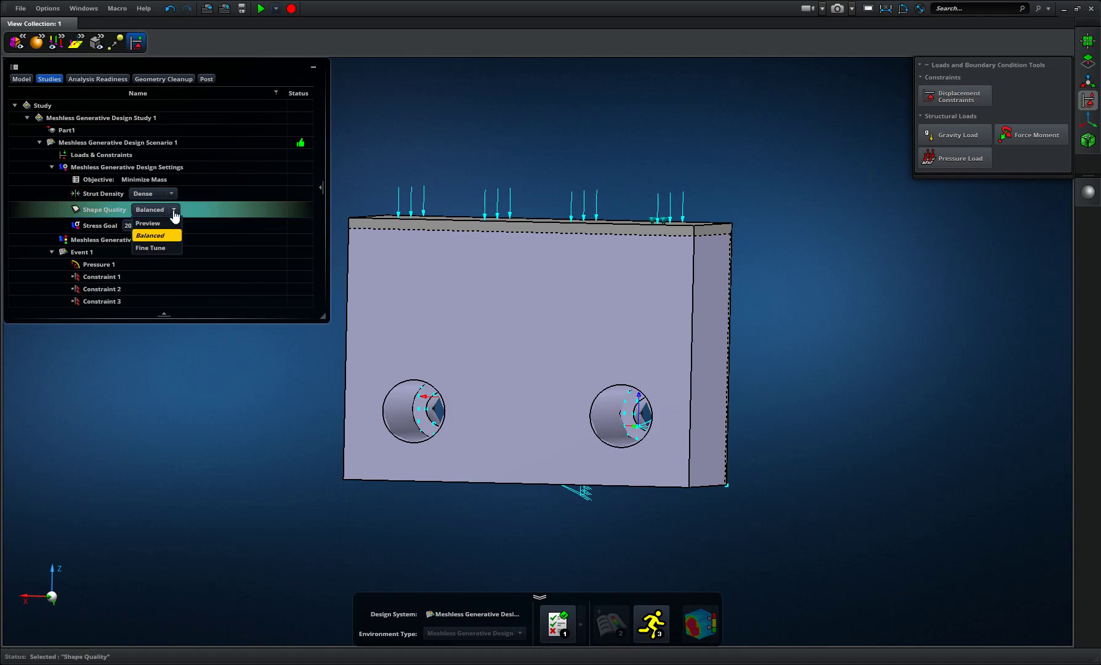
pyautogui.click(155, 248)
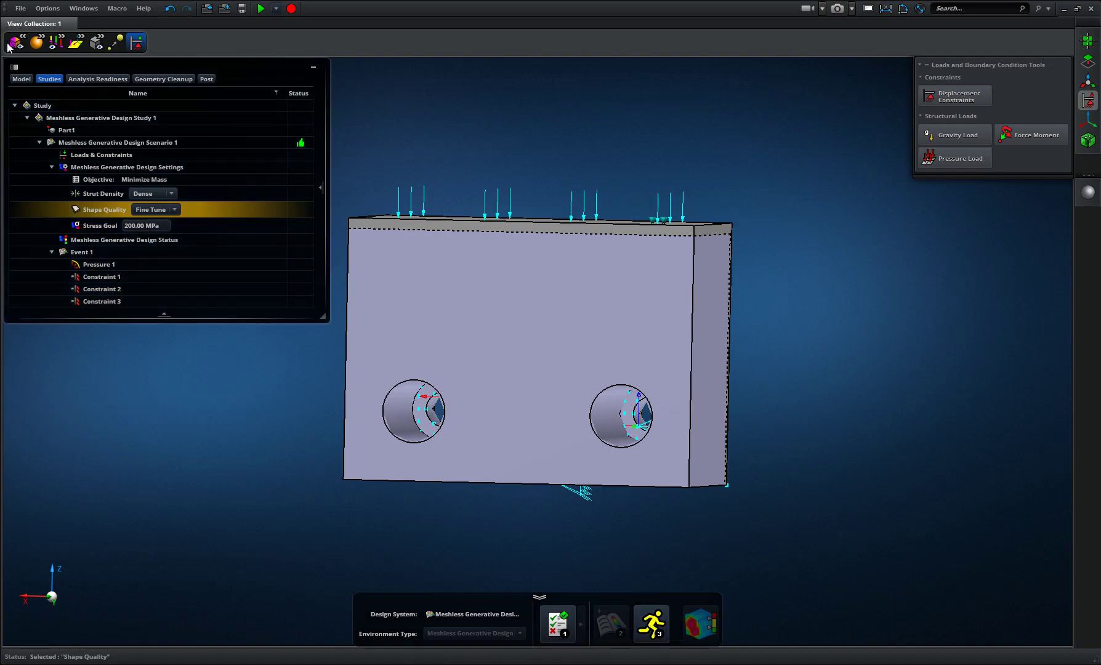
# Step: Open the solved project.apex from C:\data\projects\msc_support\dte\topopt_blog\Model_2 in place of the current model
pyautogui.click(20, 9)
pyautogui.moveTo(43, 60)
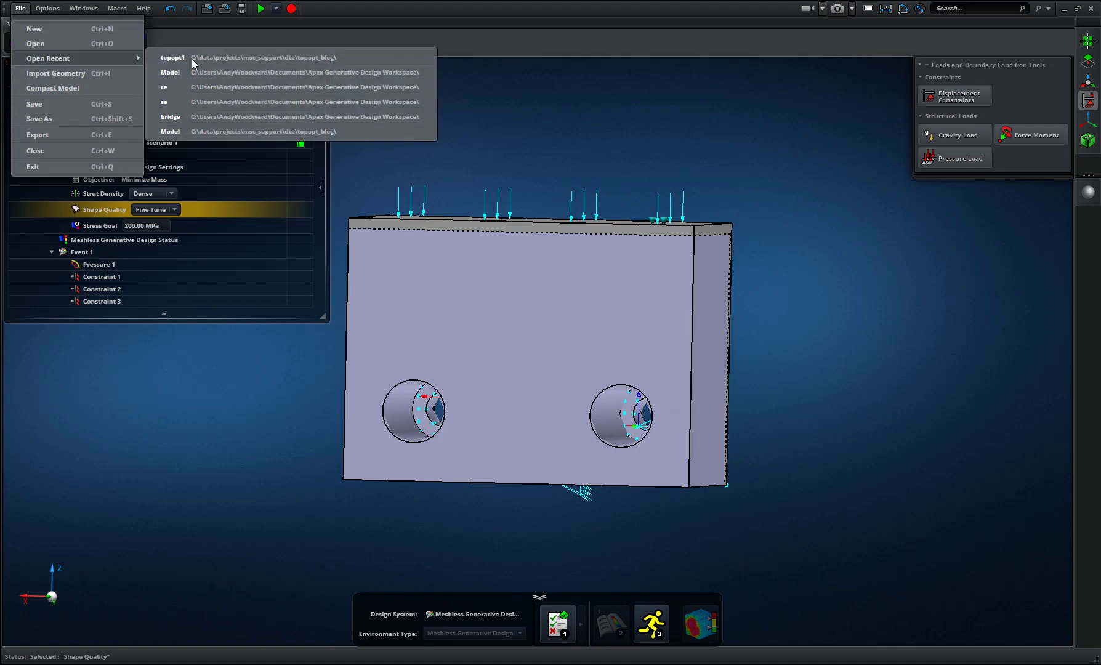
pyautogui.click(62, 41)
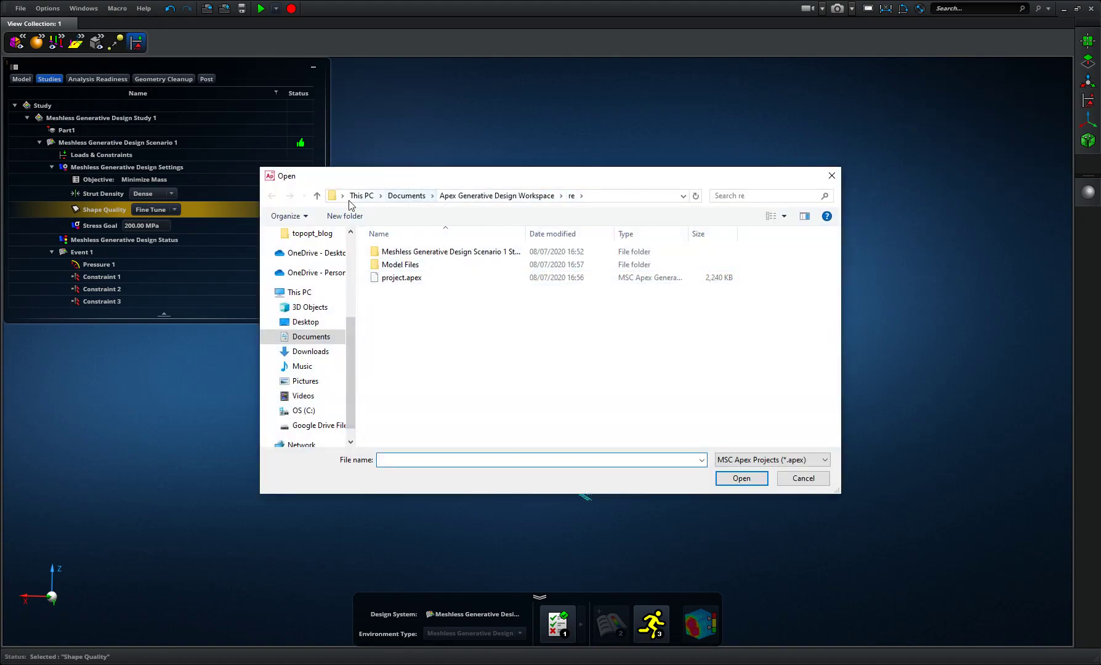
pyautogui.click(305, 412)
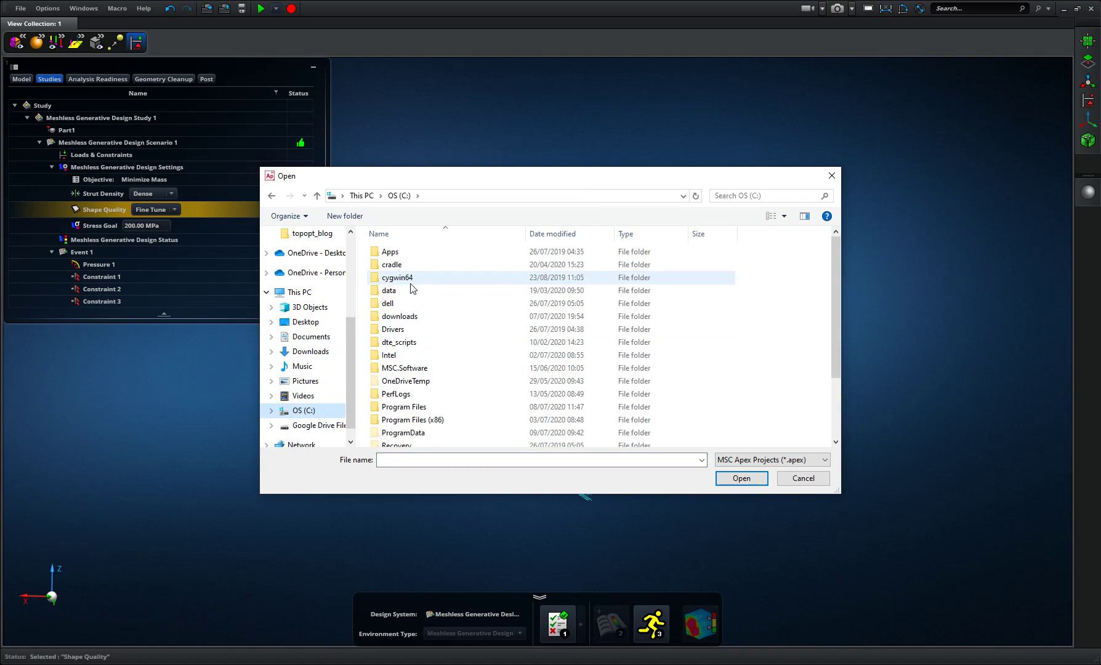
pyautogui.doubleClick(406, 293)
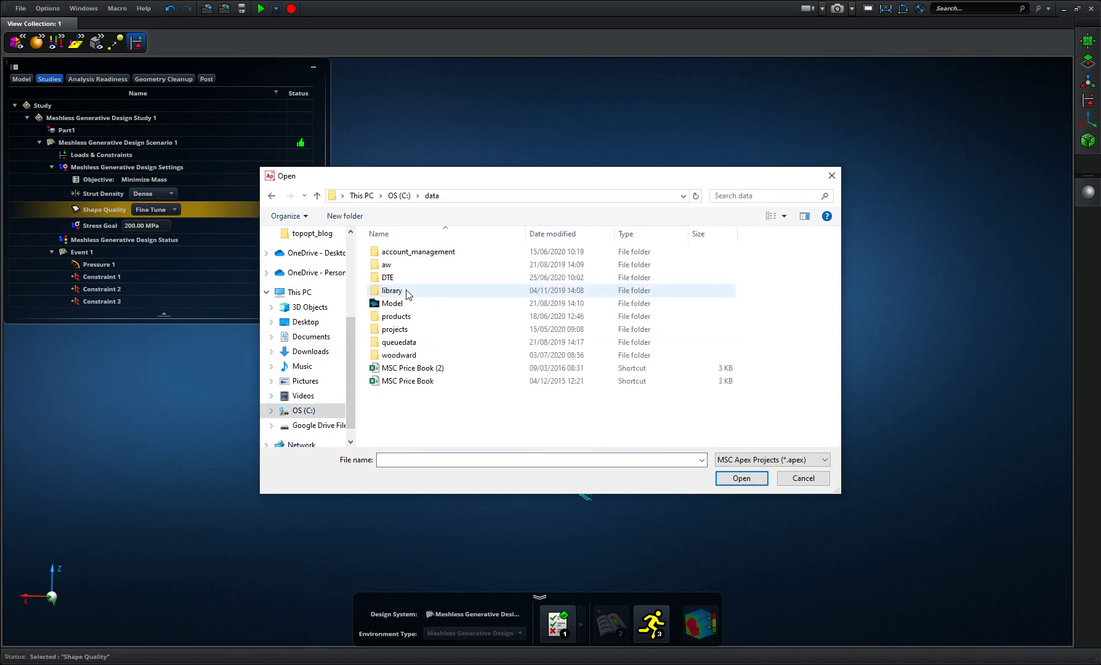
pyautogui.doubleClick(417, 330)
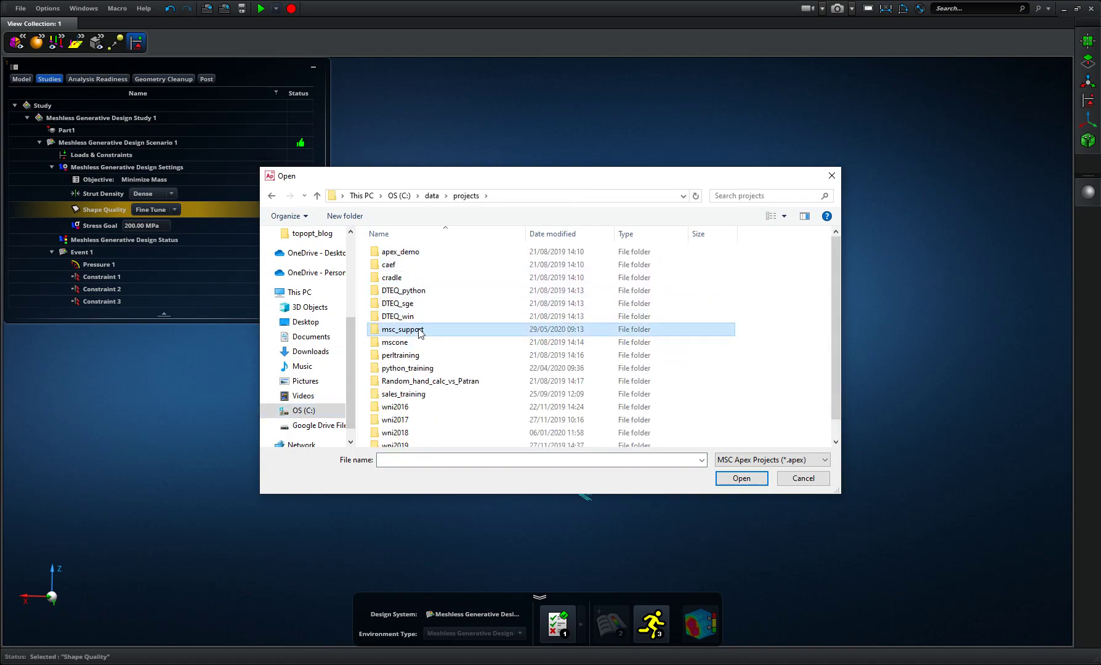
pyautogui.doubleClick(417, 328)
pyautogui.doubleClick(415, 395)
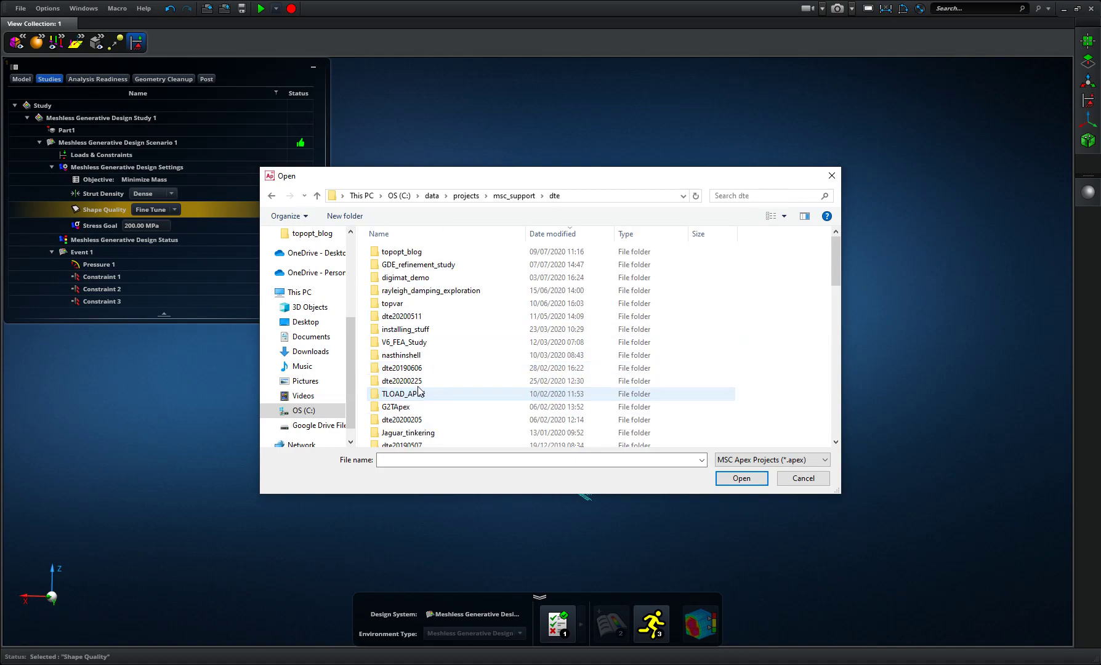
pyautogui.doubleClick(431, 251)
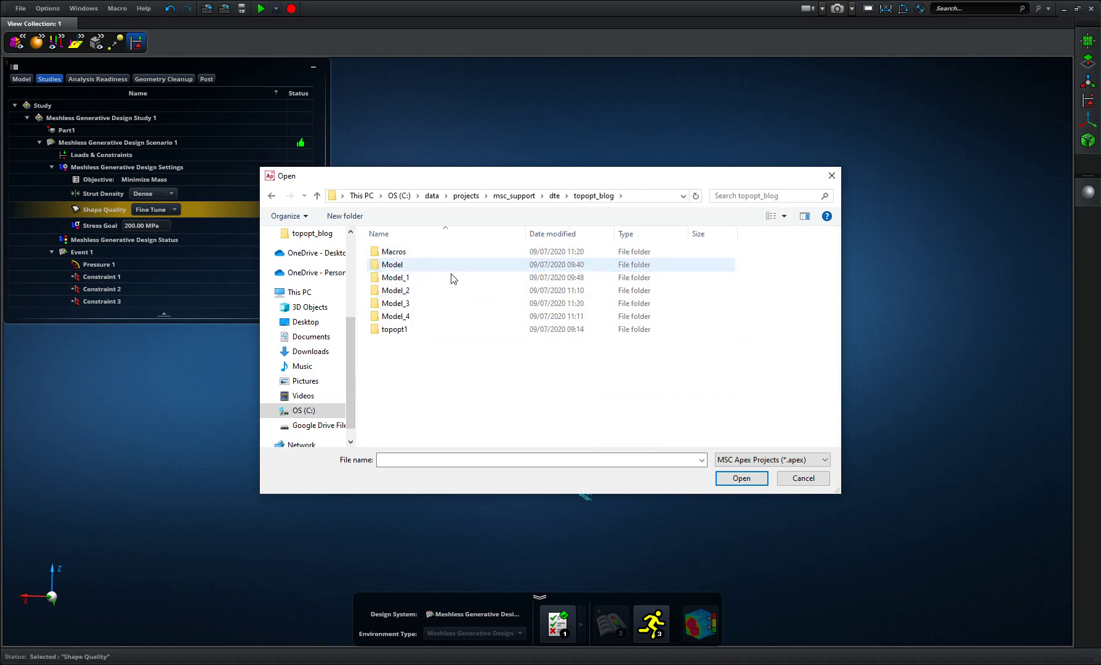
pyautogui.doubleClick(411, 292)
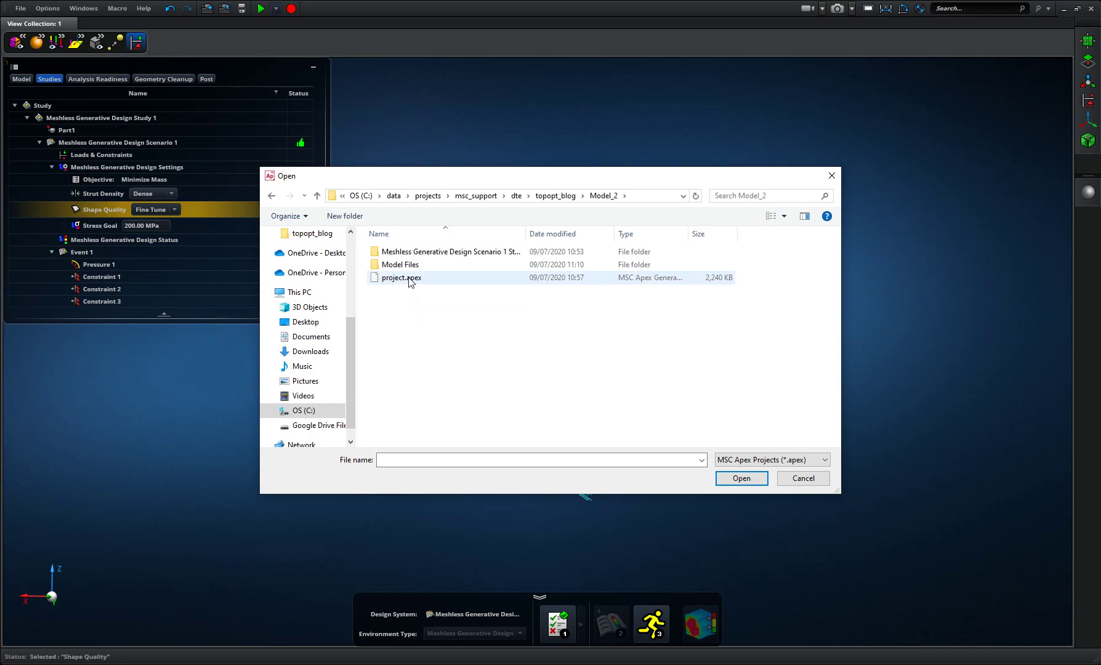
pyautogui.click(411, 278)
pyautogui.click(742, 479)
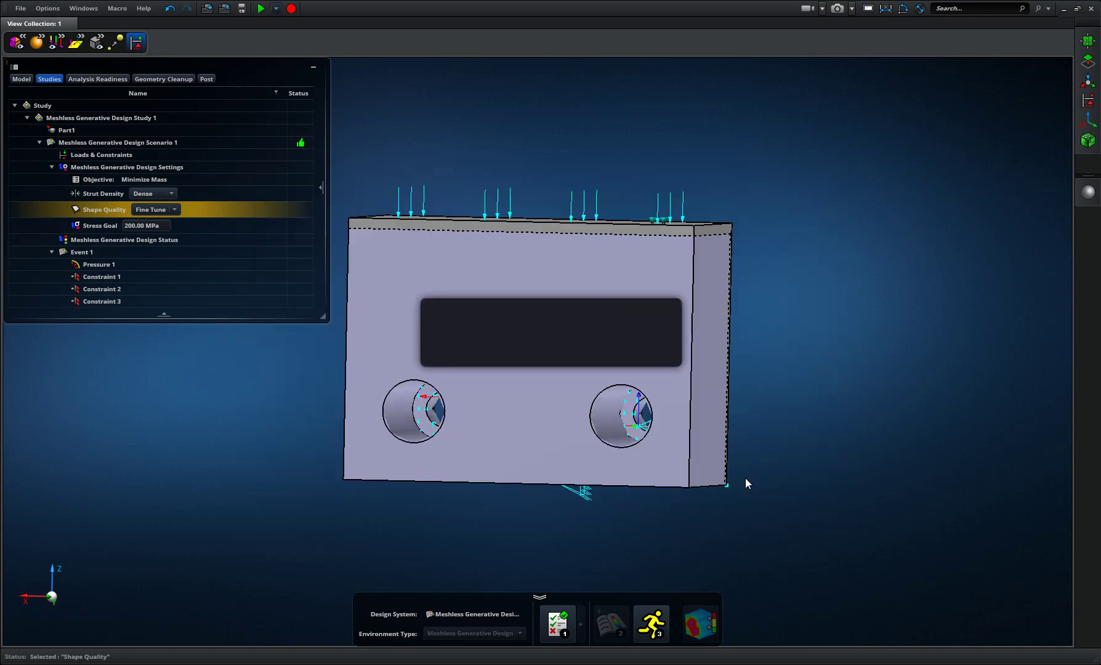
pyautogui.click(509, 353)
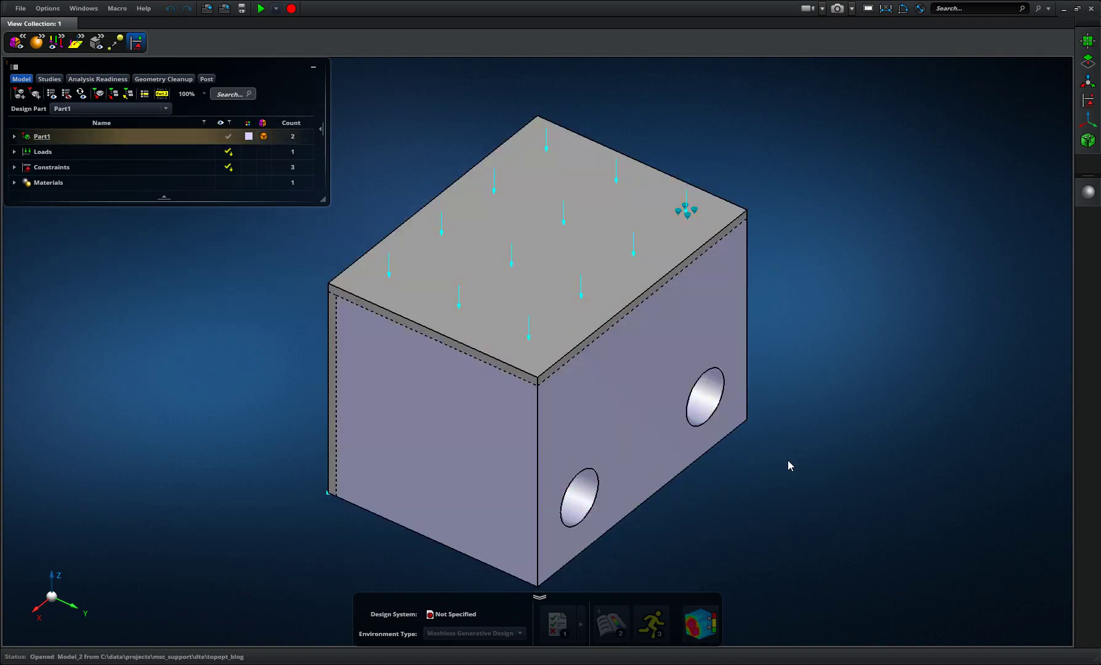
# Step: Post-process Meshless Generative Design Scenario 1 and remove the stress fringe plot to examine the plain optimized bracket shape
pyautogui.click(49, 79)
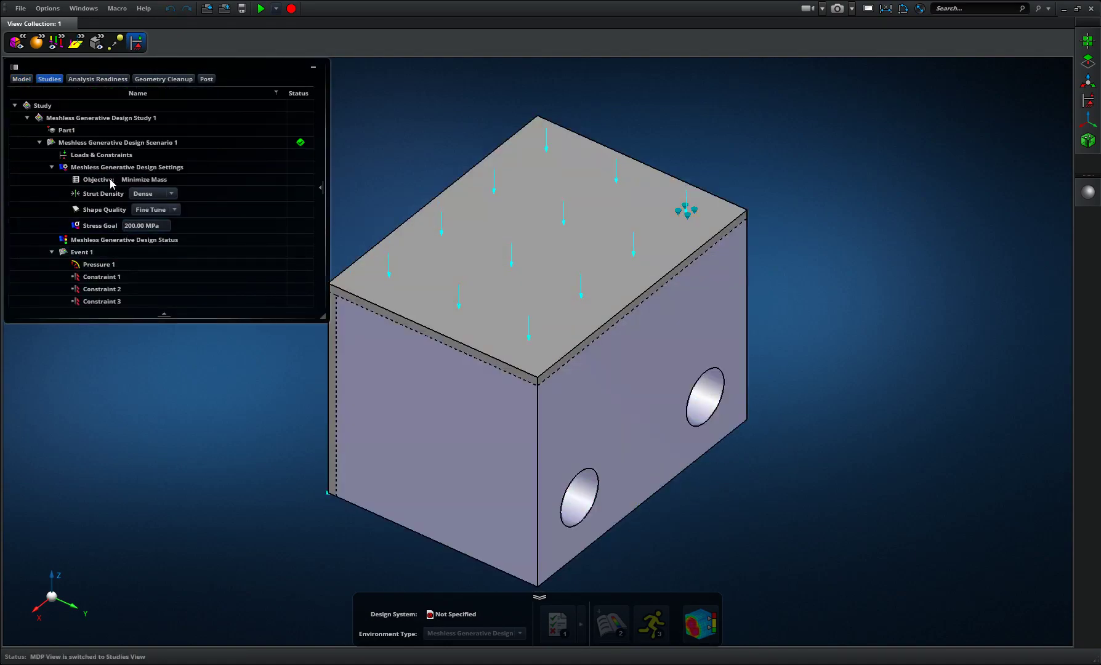
pyautogui.rightClick(109, 143)
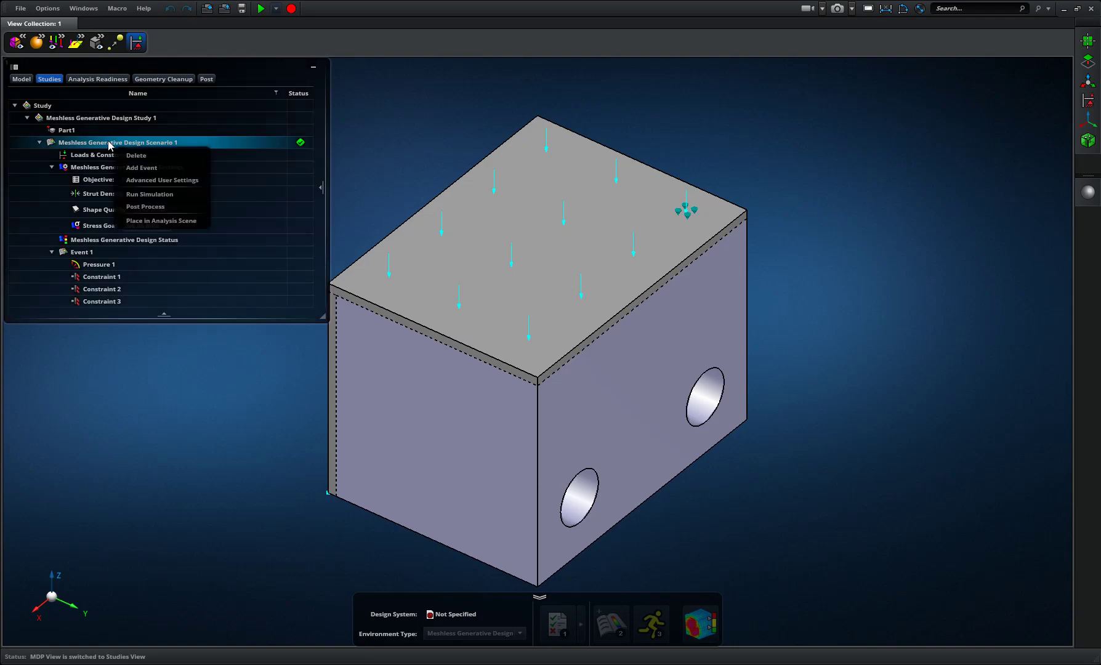
pyautogui.click(142, 207)
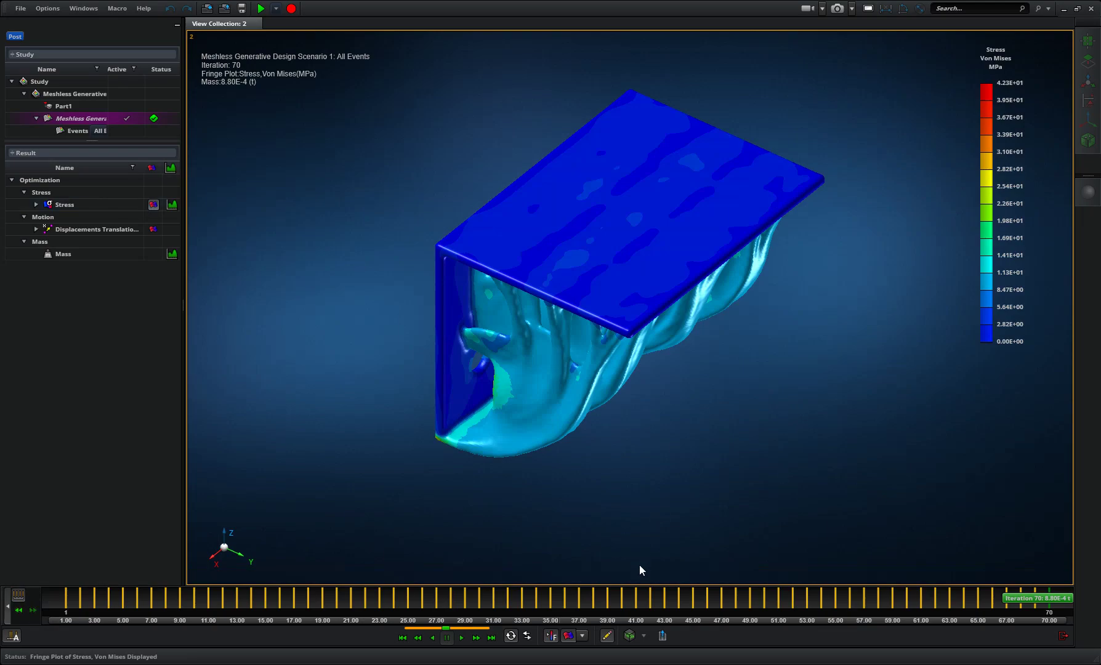
pyautogui.click(154, 204)
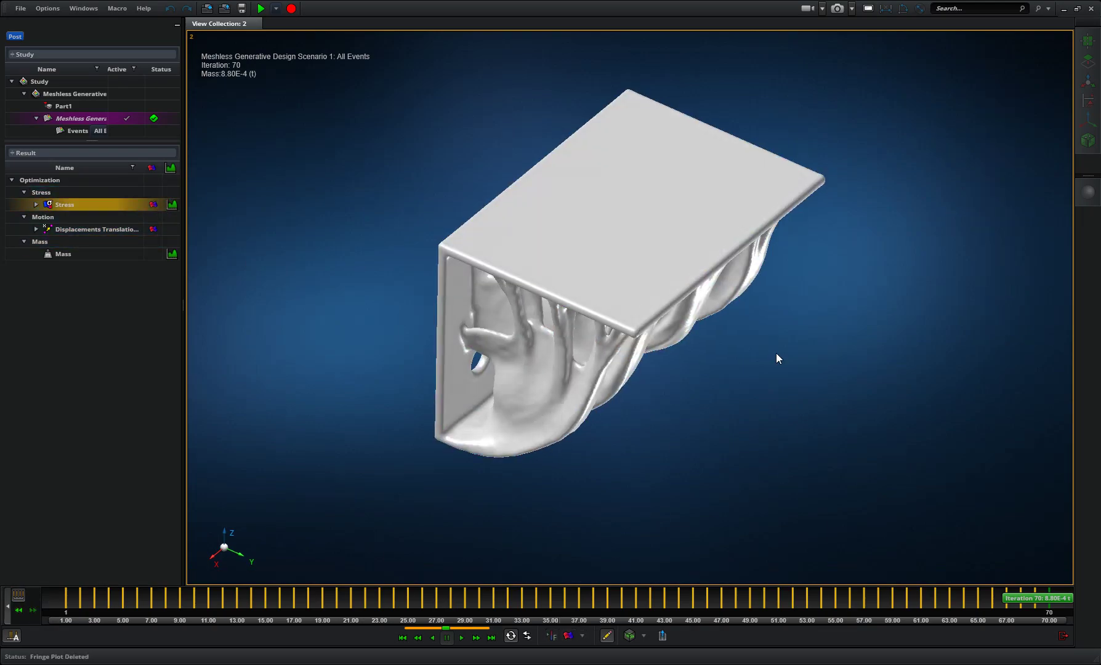
pyautogui.moveTo(775, 353)
pyautogui.mouseDown(button='middle')
pyautogui.moveTo(742, 328)
pyautogui.moveTo(754, 330)
pyautogui.moveTo(764, 369)
pyautogui.mouseUp(button='middle')
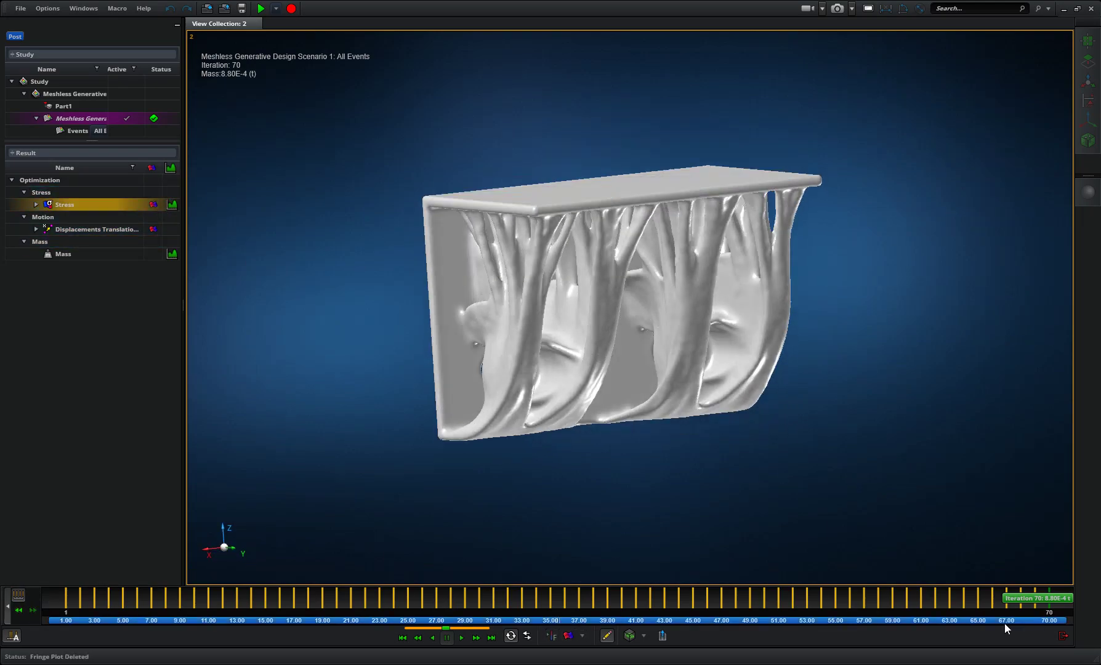
# Step: Review the shape evolution from iterations 1 and 2 by animating the optimization, pause it, and return to iteration 70
pyautogui.click(66, 600)
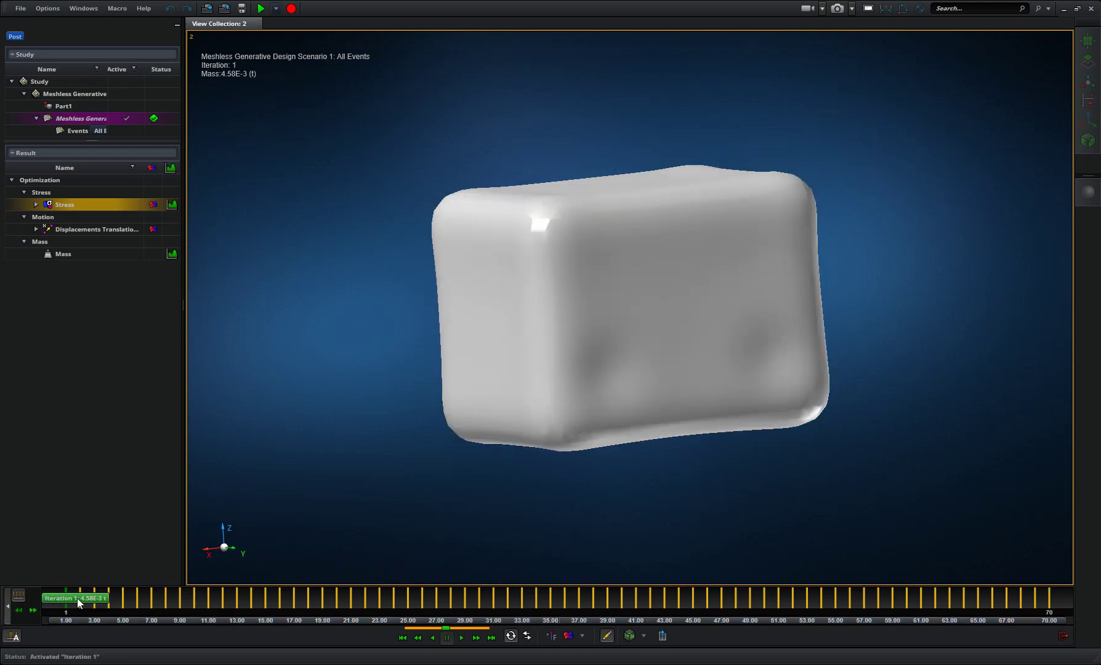
pyautogui.click(93, 608)
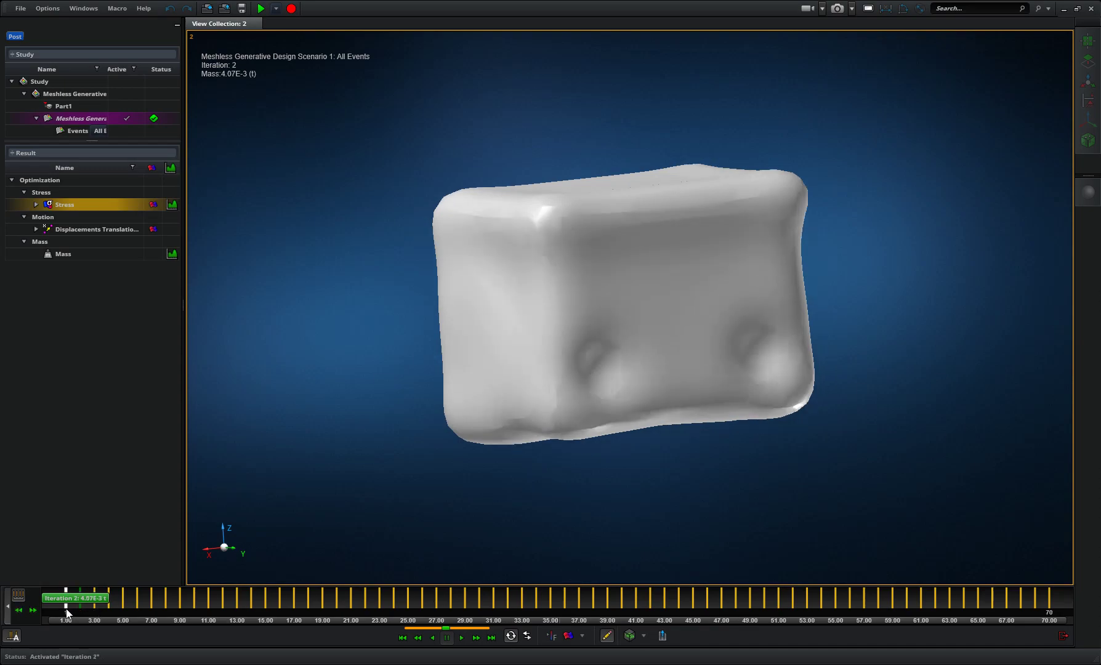
pyautogui.click(460, 637)
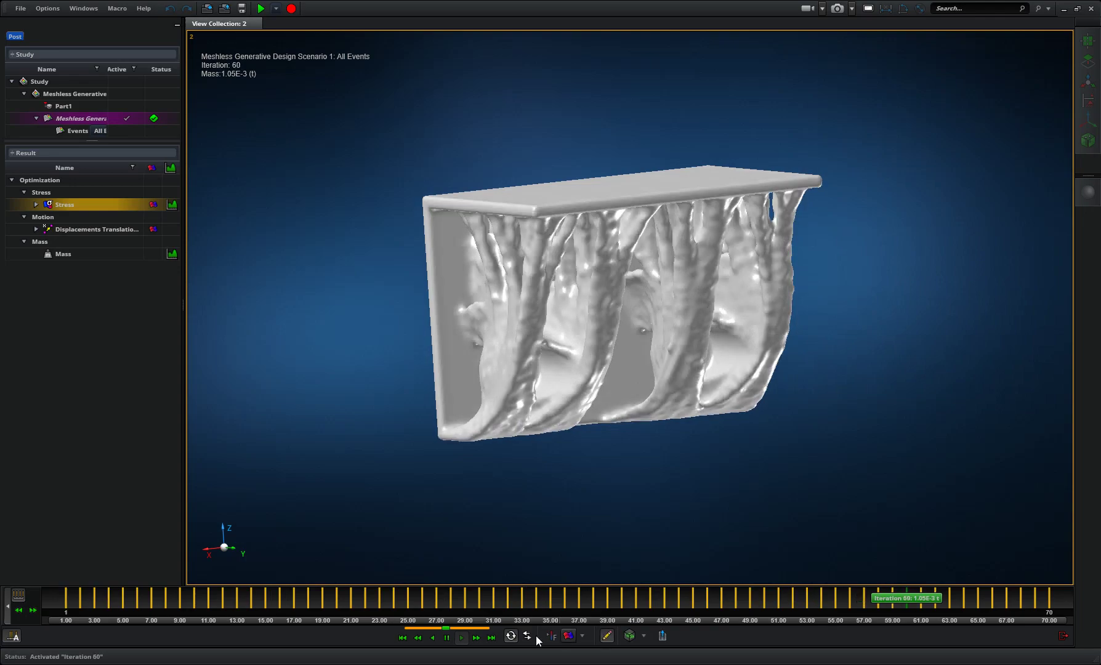
pyautogui.click(446, 636)
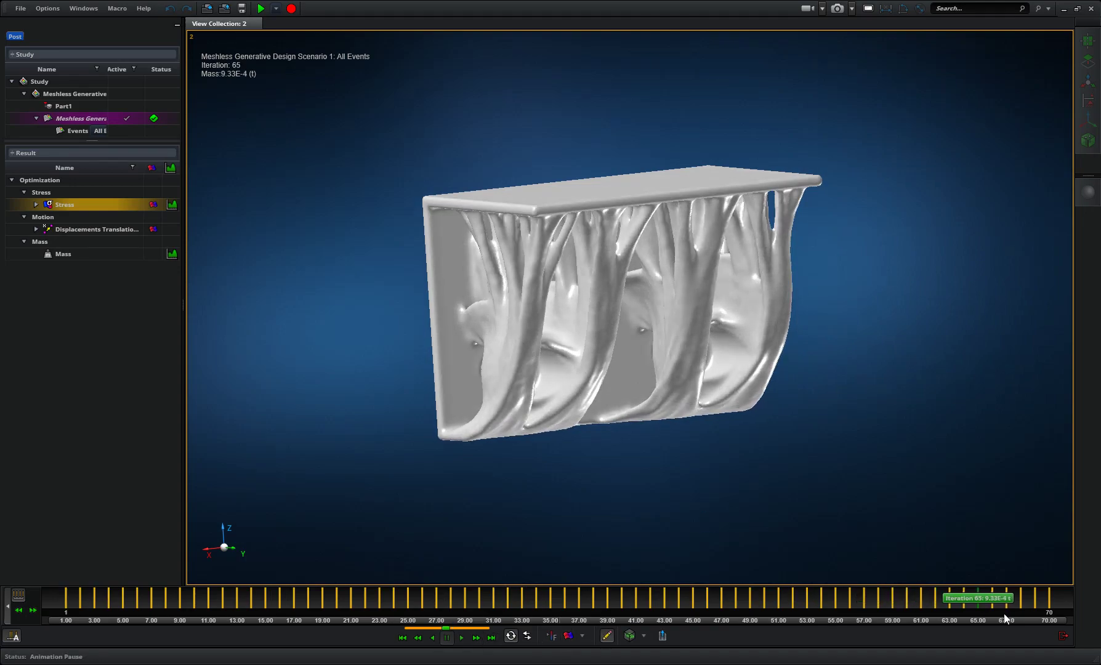
pyautogui.click(1047, 601)
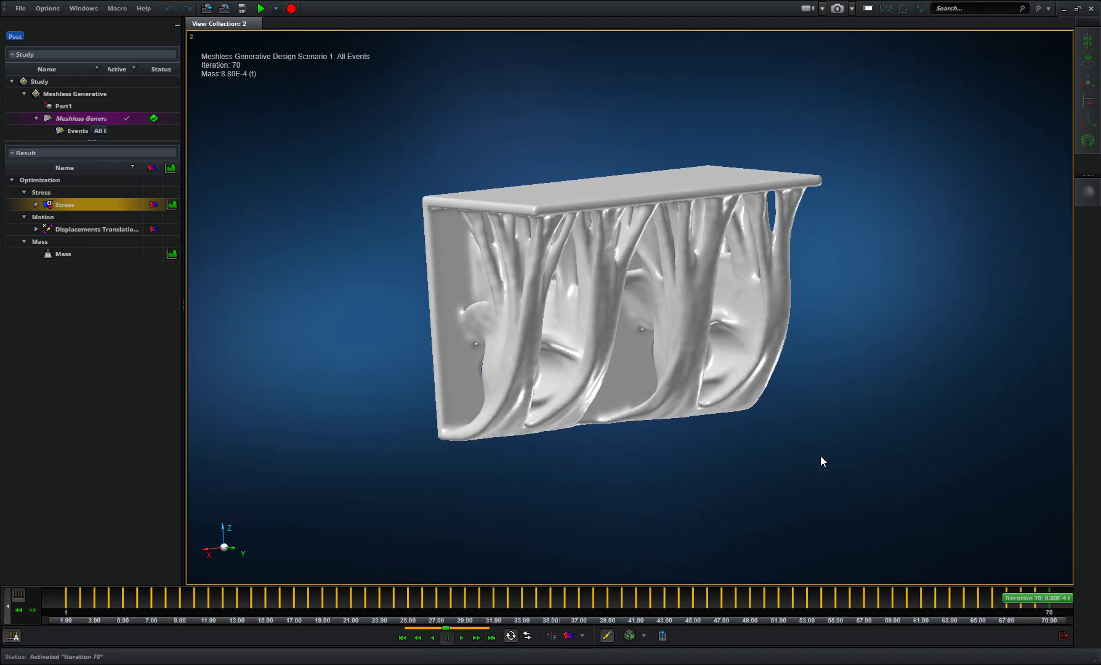
# Step: Display the Von Mises stress fringe plot on the iteration 70 bracket and inspect the stress distribution from the other side
pyautogui.click(568, 635)
pyautogui.moveTo(932, 166)
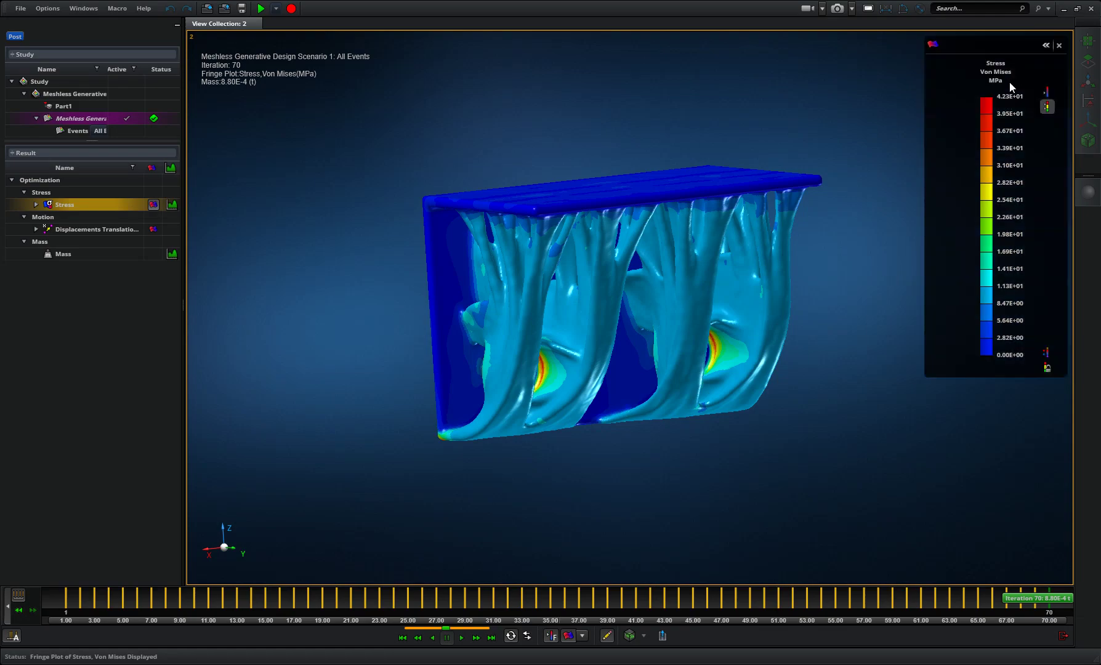
pyautogui.moveTo(864, 303); pyautogui.dragTo(406, 451, button='right')
# Step: Plot the mass per iteration in a Meshless Generative Design chart and read the mass at iteration 70
pyautogui.click(160, 253)
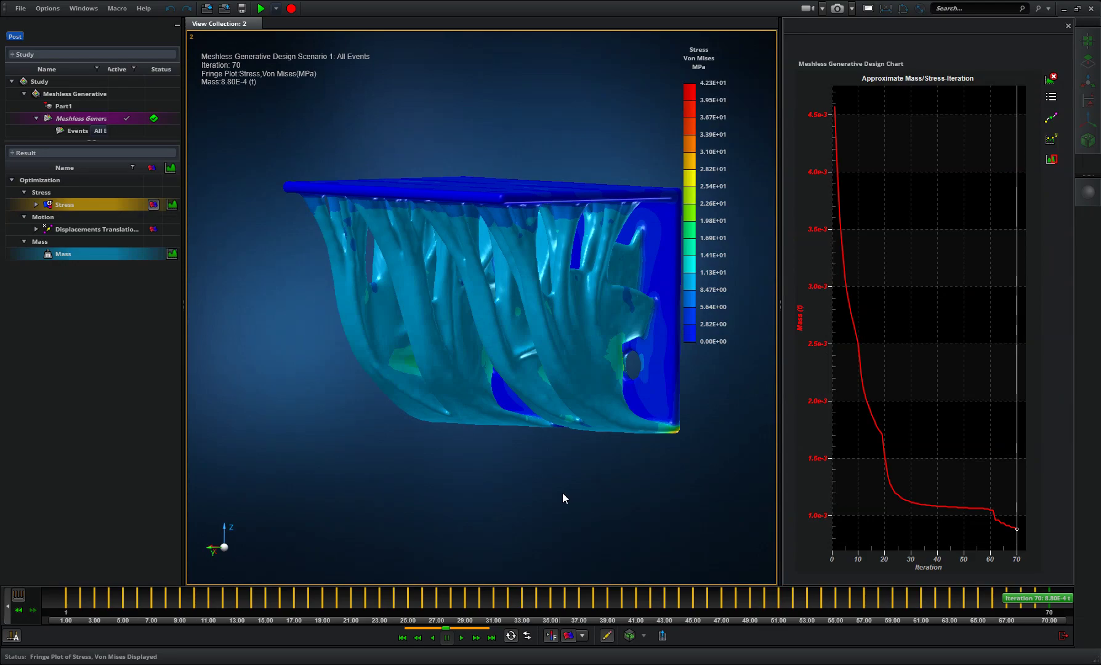
pyautogui.moveTo(546, 473); pyautogui.dragTo(562, 475, button='middle')
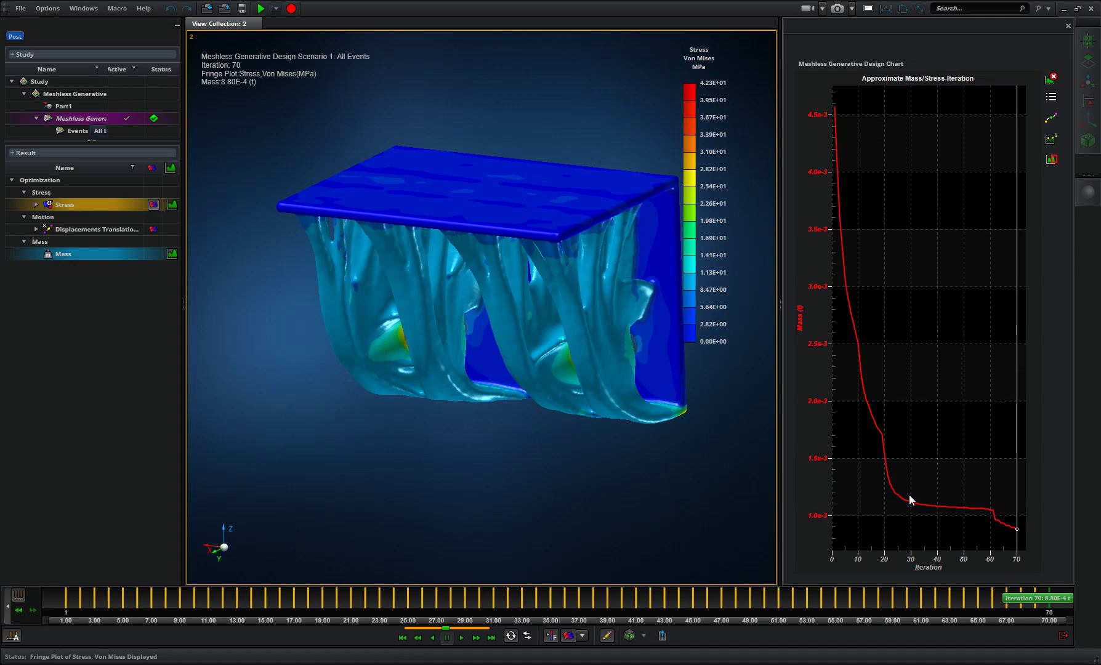
pyautogui.moveTo(1016, 530)
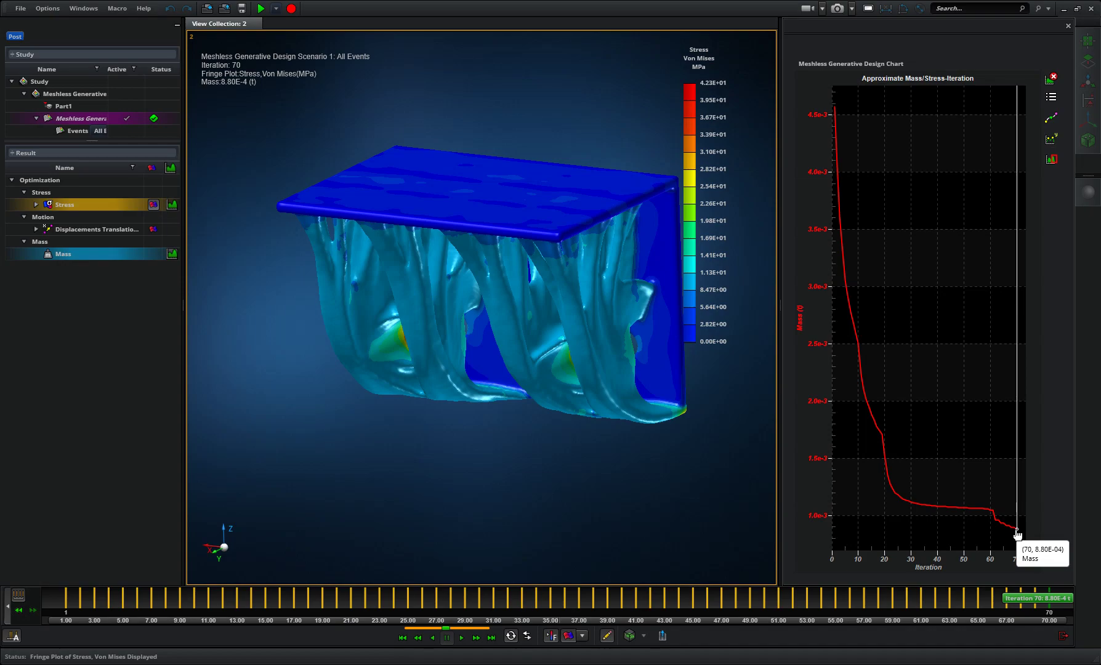
# Step: Replace the stress fringe with the resultant translational displacement plot and inspect the displacement range on the bracket
pyautogui.click(114, 227)
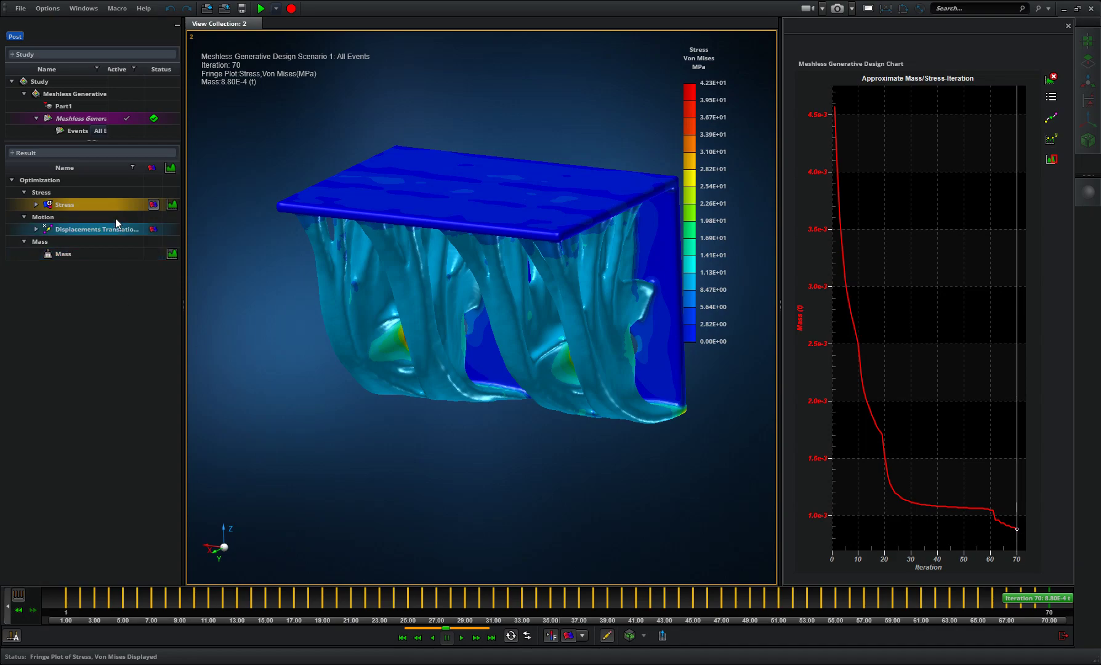
pyautogui.click(153, 229)
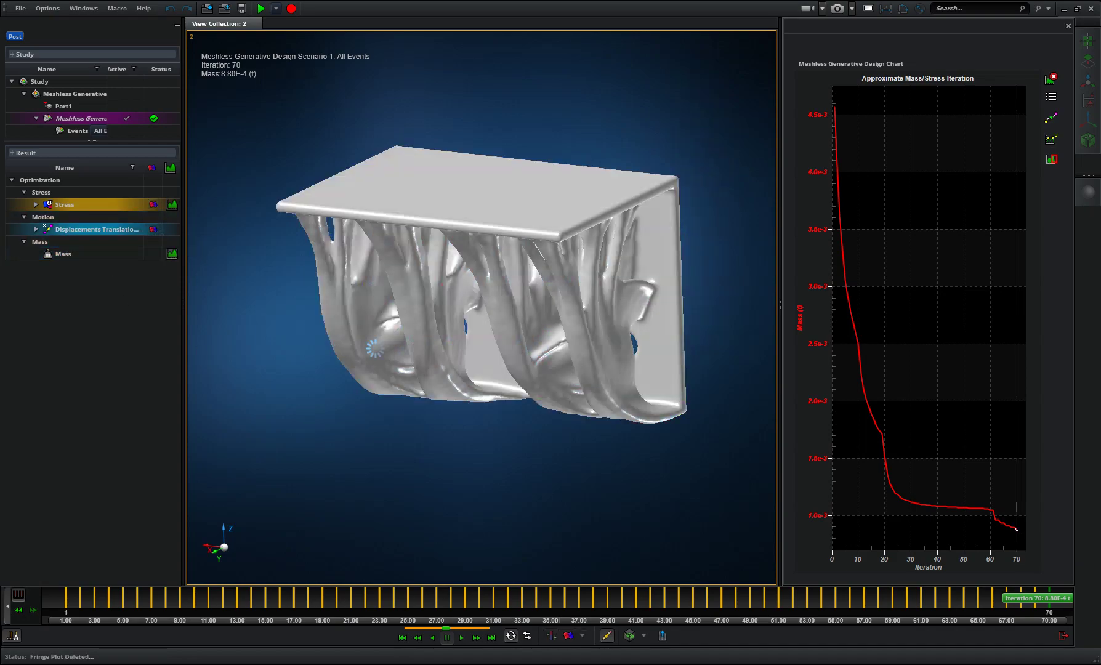
pyautogui.moveTo(688, 116)
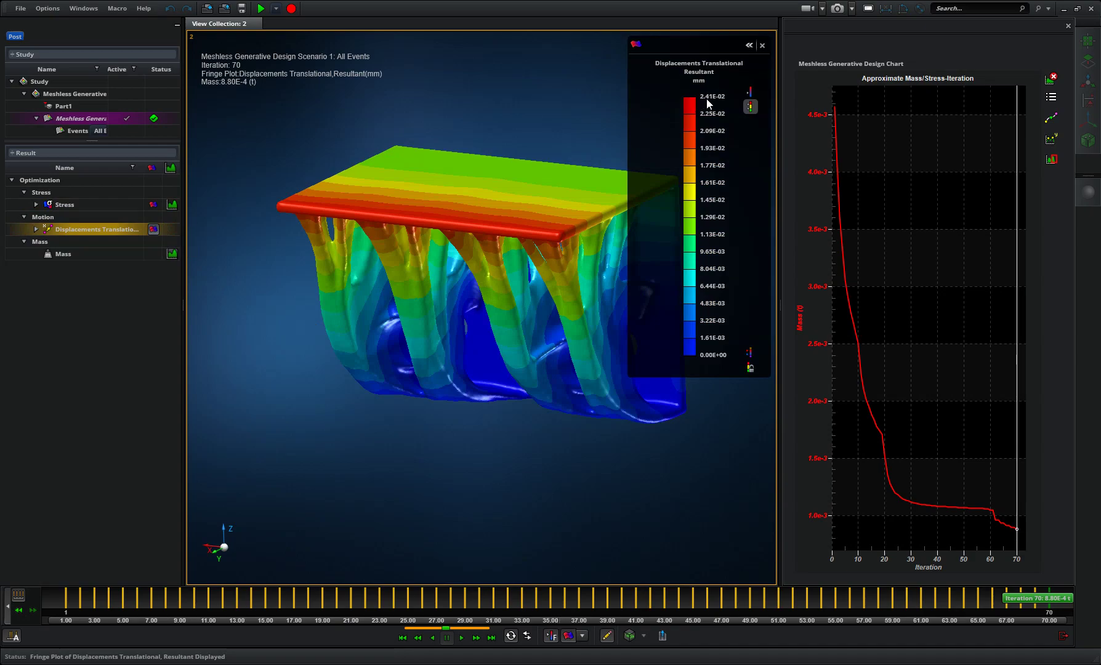
pyautogui.keyDown('ctrl'); pyautogui.moveTo(621, 470); pyautogui.dragTo(583, 469); pyautogui.keyUp('ctrl')
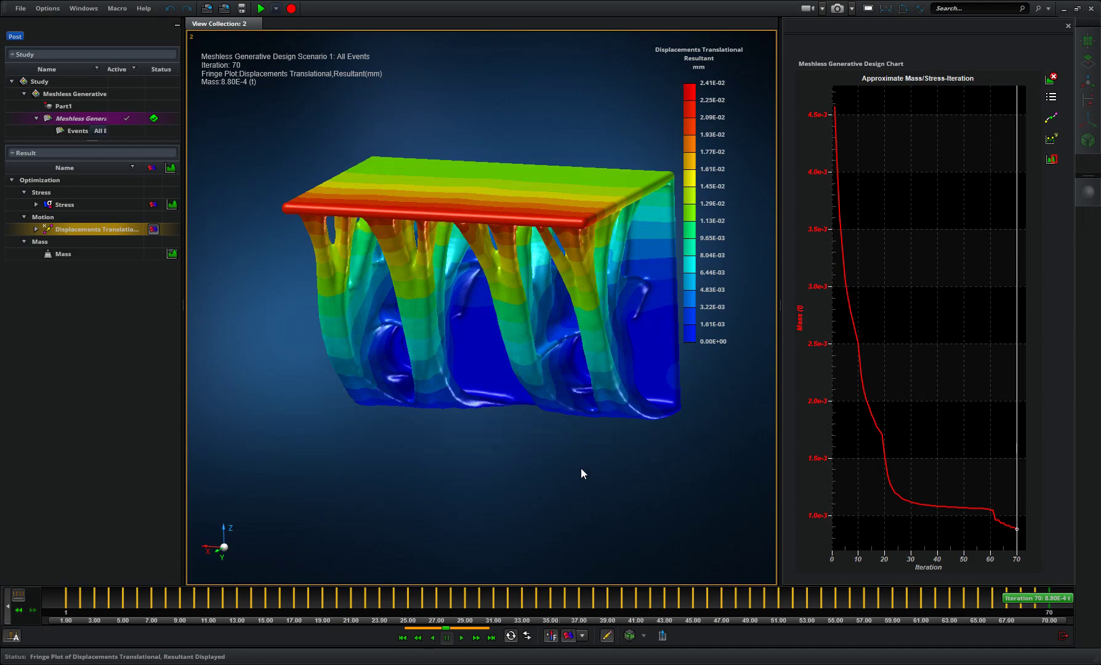
pyautogui.click(662, 635)
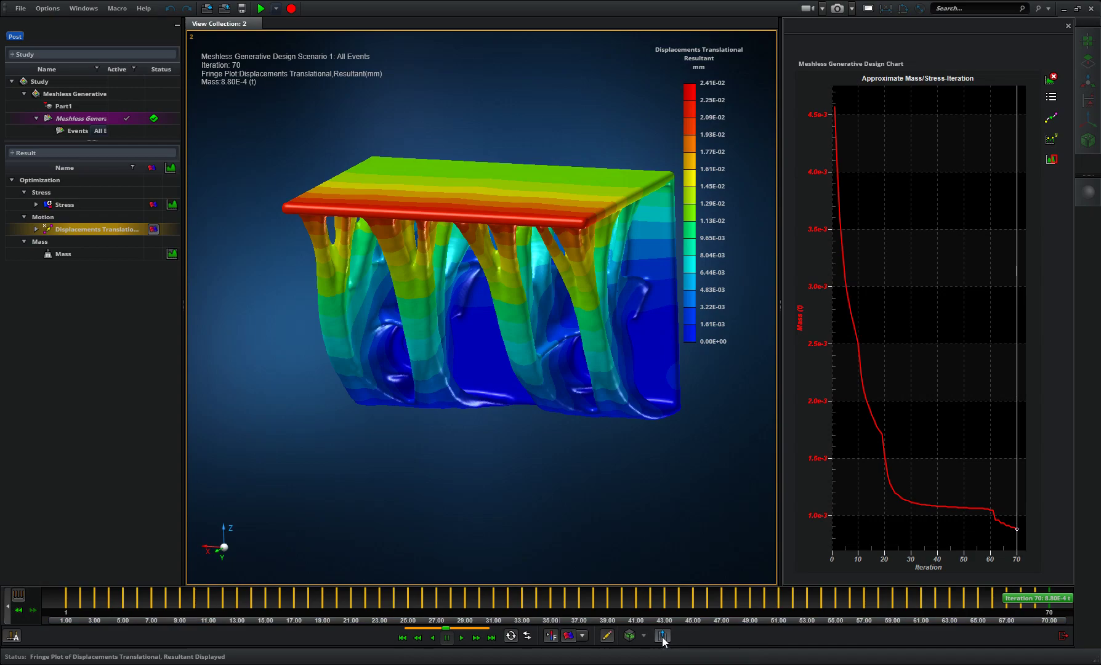